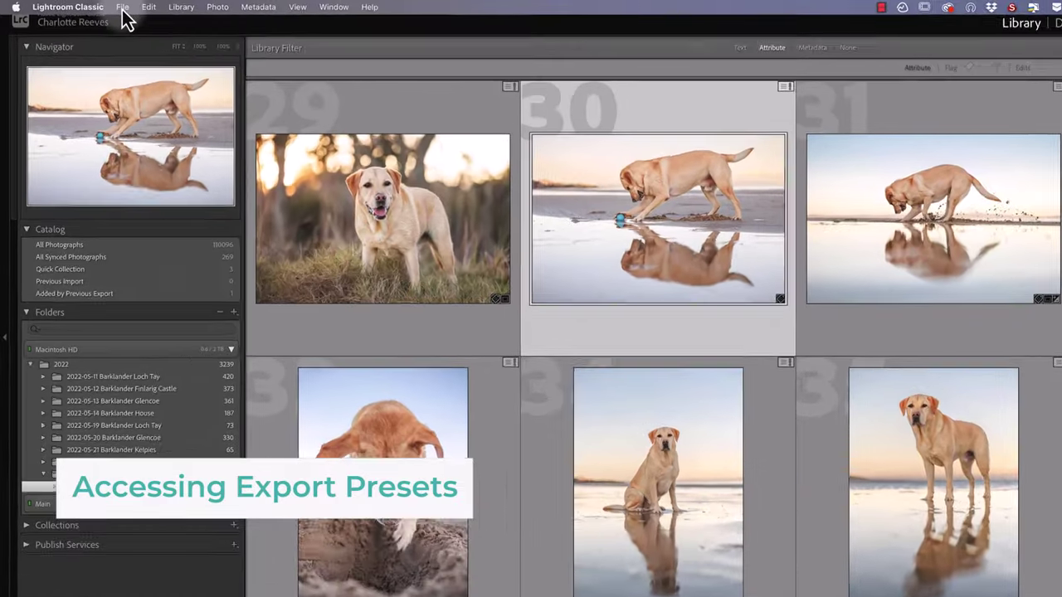
# - Dismiss the File menu and select photo 33, the dog digging in sand, in the Library grid
pyautogui.click(95, 5)
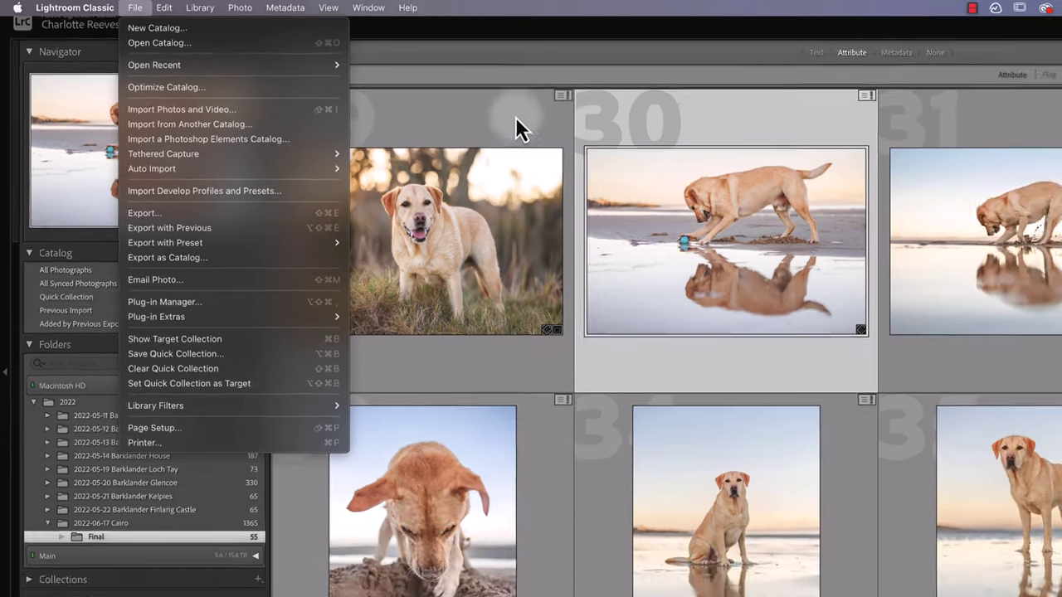
pyautogui.press('Escape')
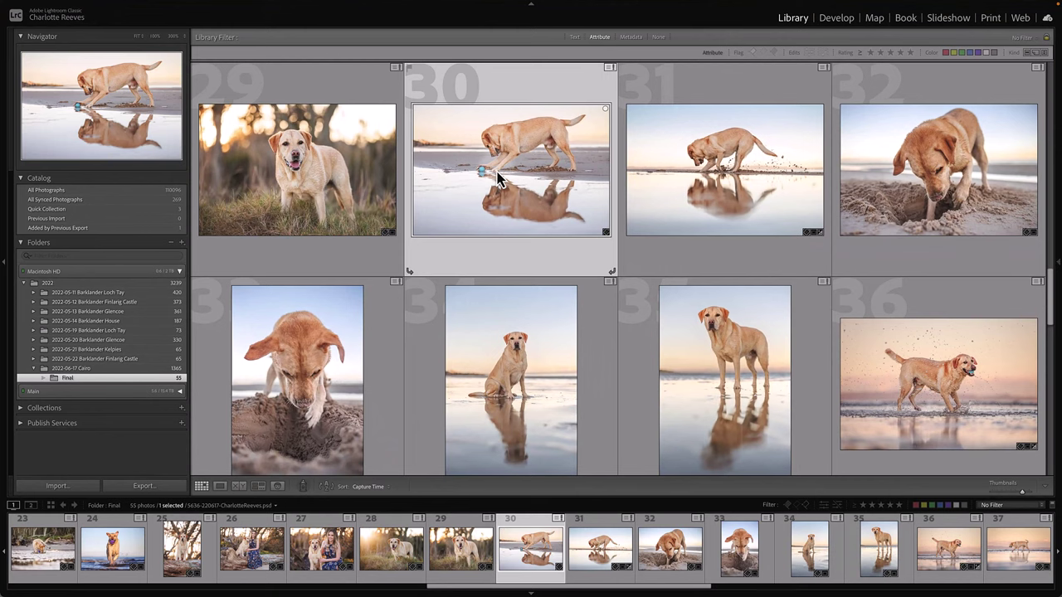
pyautogui.click(712, 173)
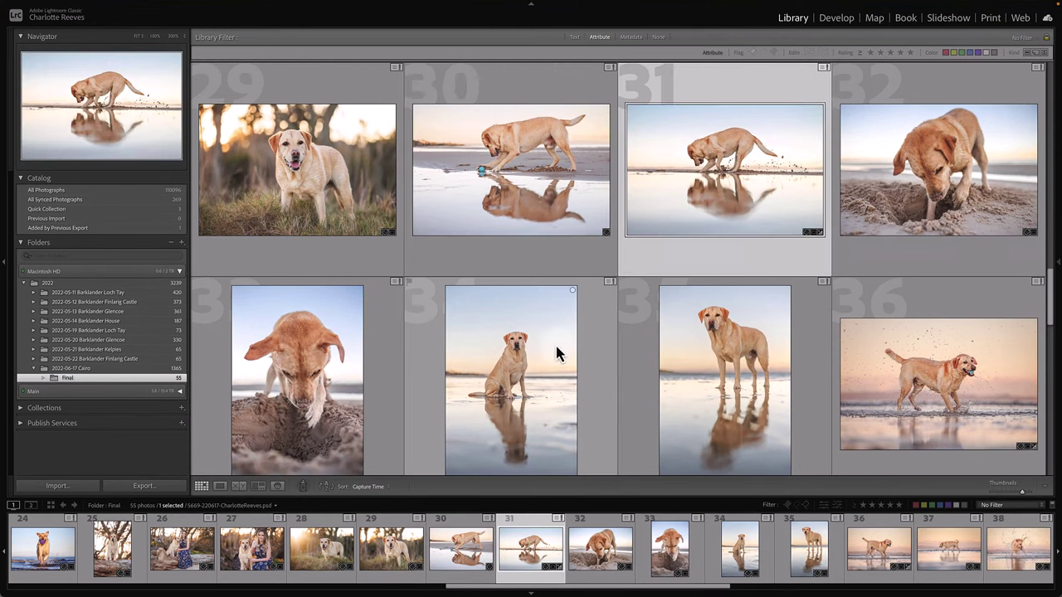
pyautogui.click(540, 219)
pyautogui.scroll(-1, 522, 183)
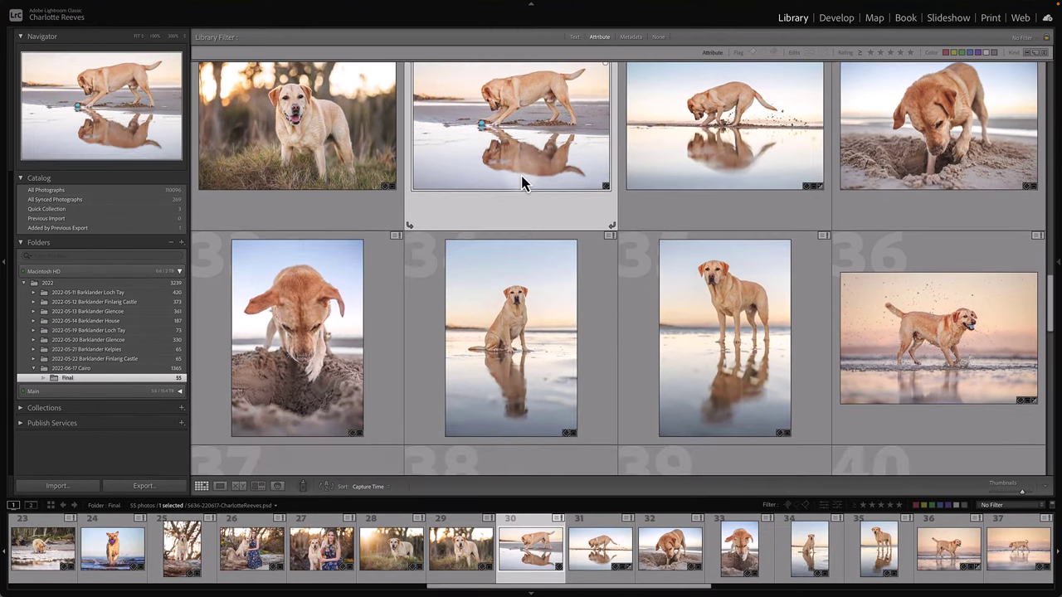
pyautogui.click(284, 391)
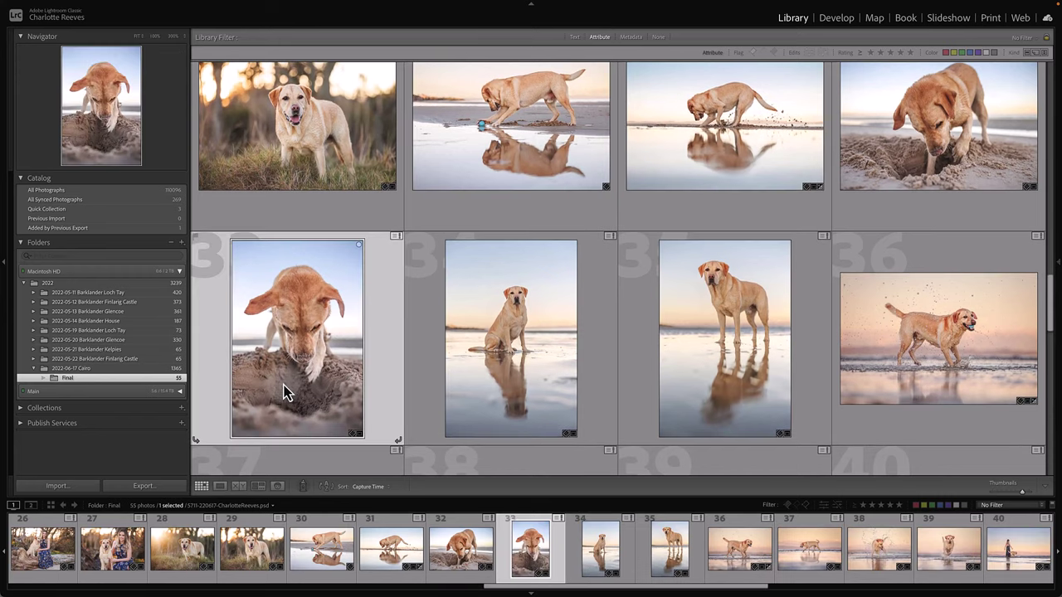
# - Open Export and load the EXPORT FOR EDITING preset: PSD into a Final subfolder, opened in Photoshop 2022
pyautogui.press('super+shift+e')
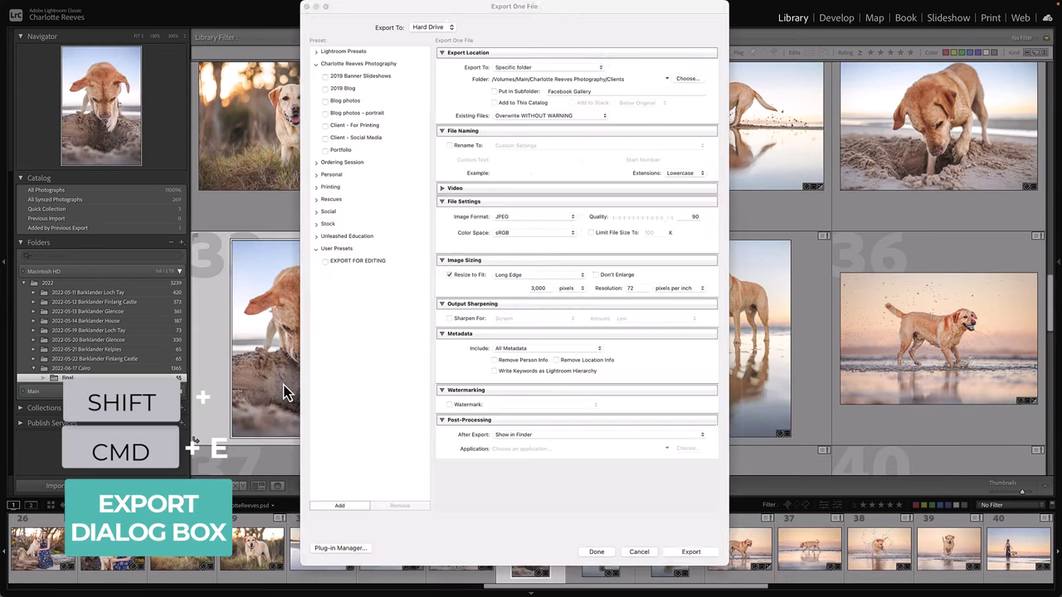
pyautogui.click(315, 64)
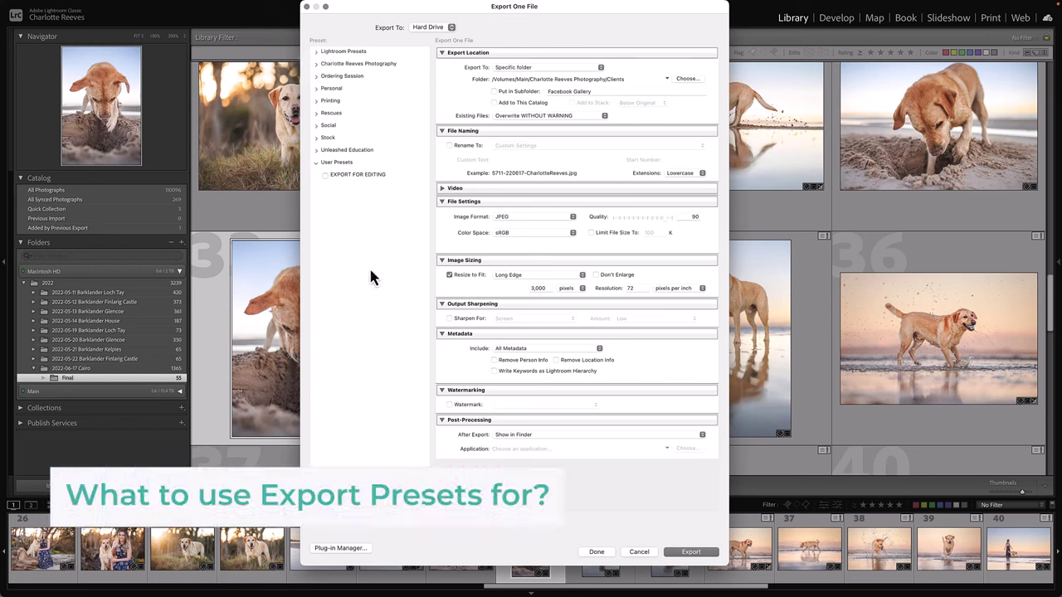
pyautogui.click(370, 173)
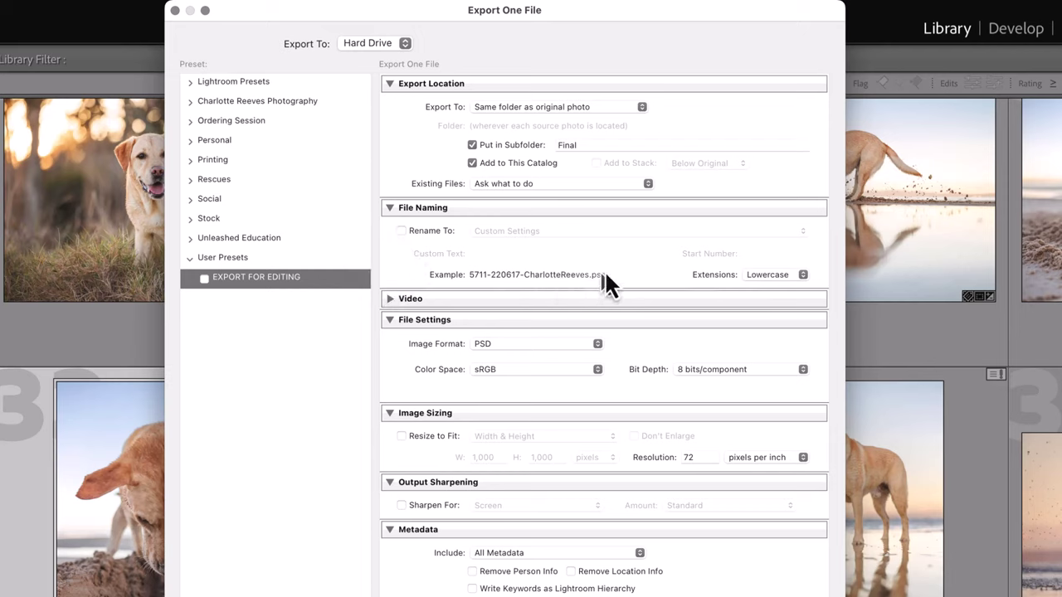
pyautogui.click(391, 300)
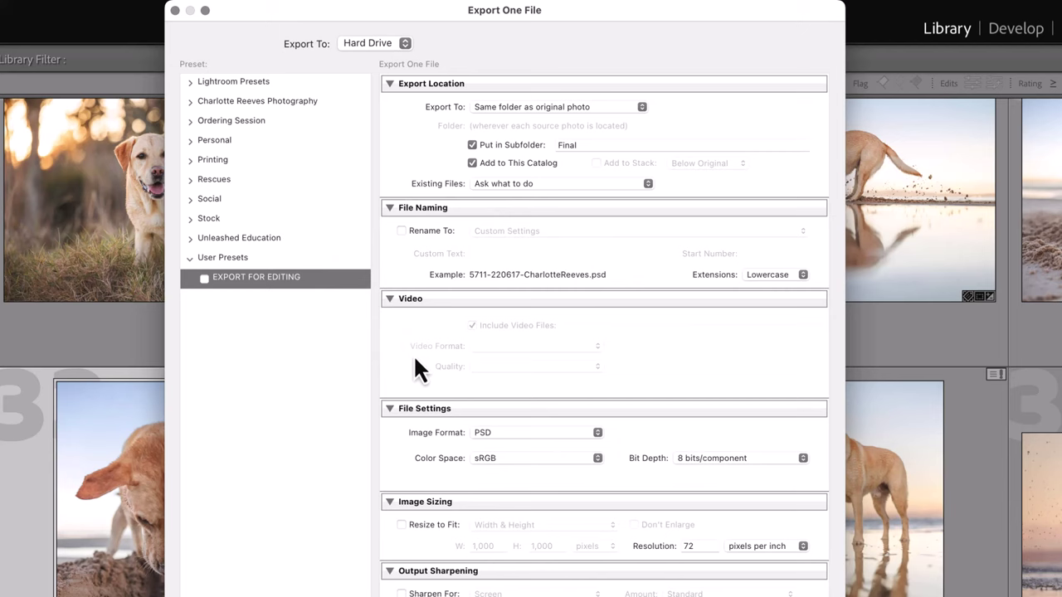
pyautogui.click(390, 300)
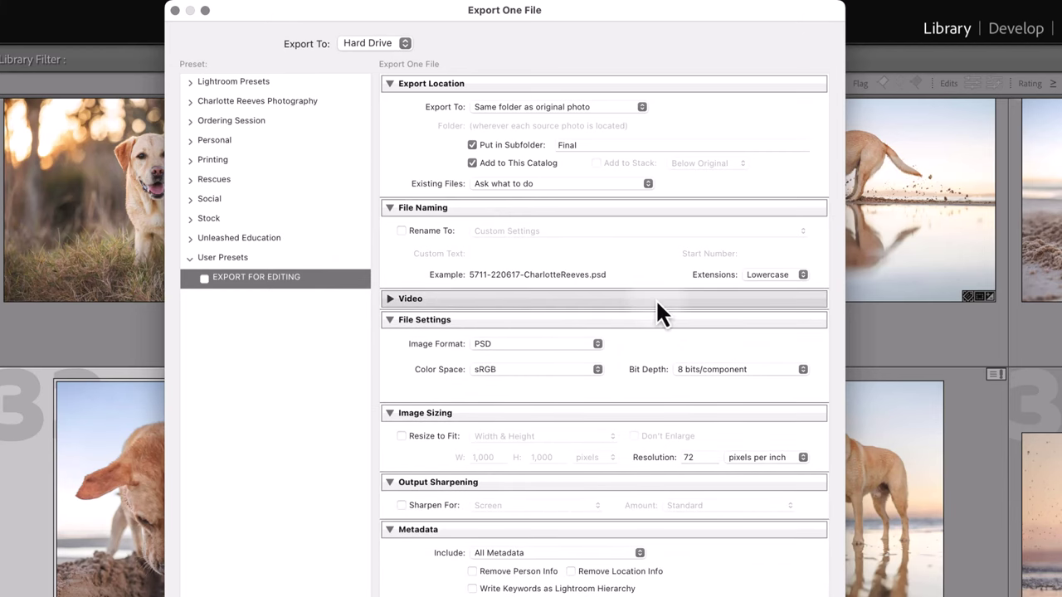
pyautogui.click(546, 348)
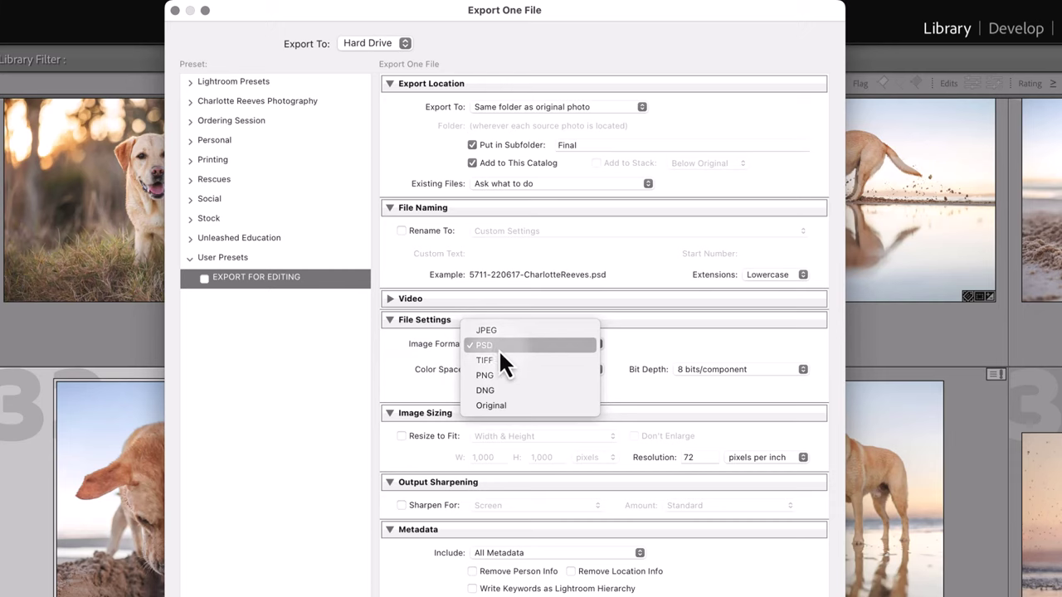
pyautogui.click(653, 342)
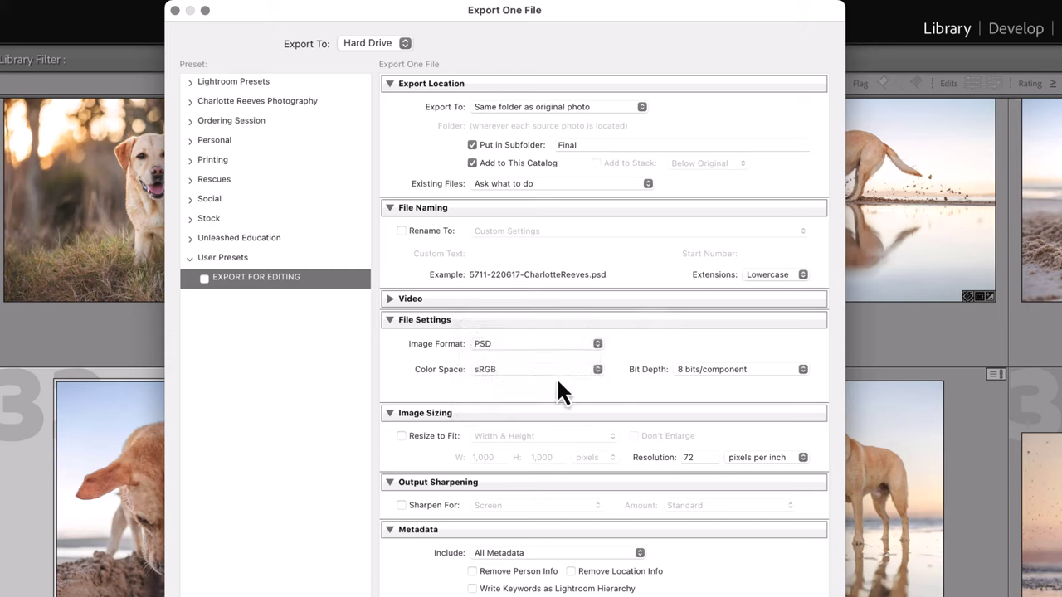
pyautogui.click(506, 372)
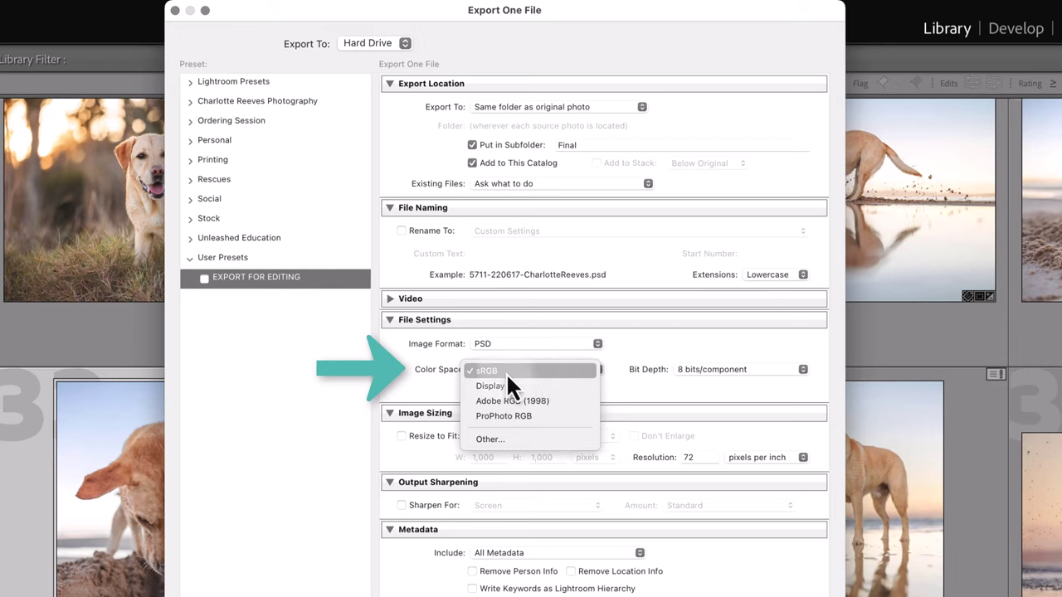
pyautogui.click(644, 350)
pyautogui.click(732, 370)
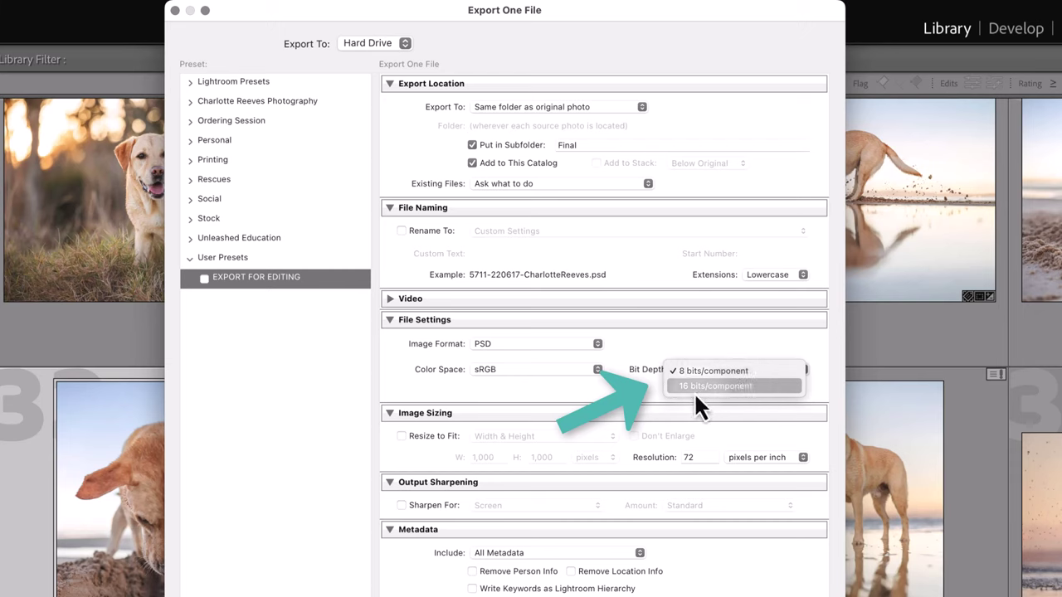
pyautogui.click(619, 410)
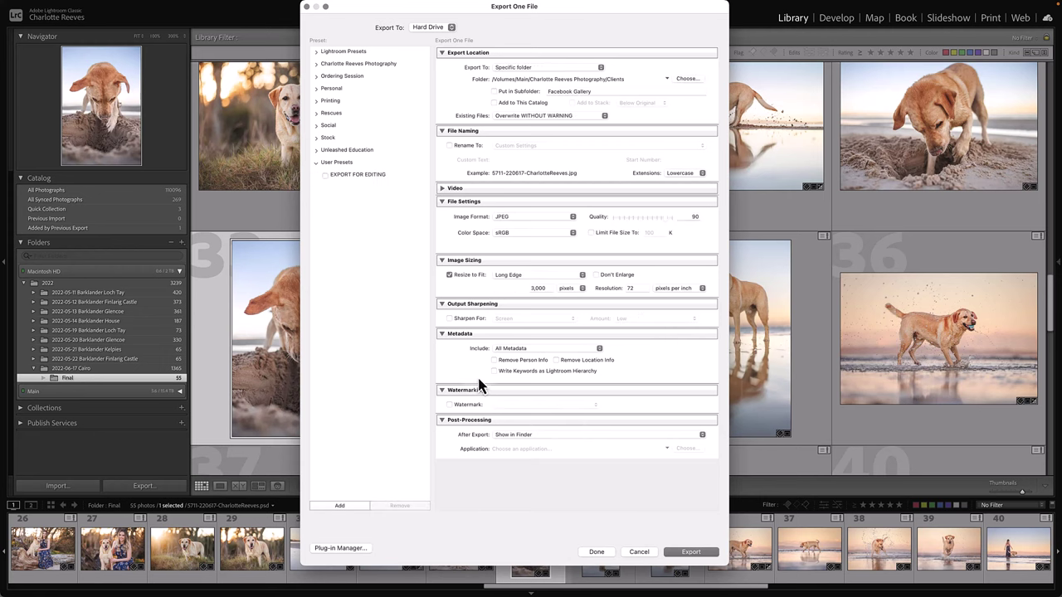
# - Cancel the export dialog and open the 2022-06-17 Cairo folder
pyautogui.click(640, 554)
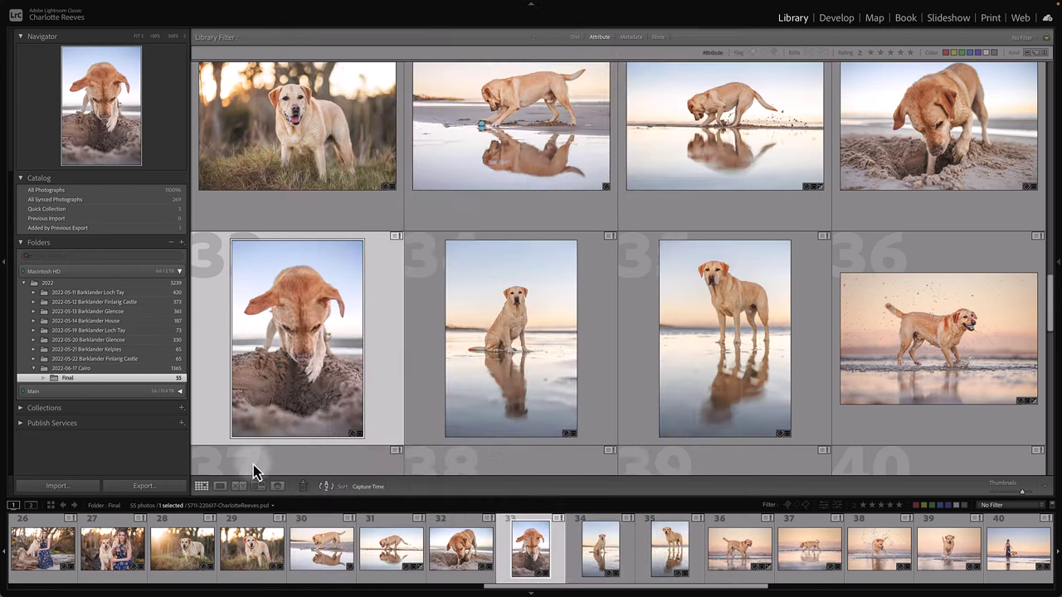
pyautogui.click(73, 369)
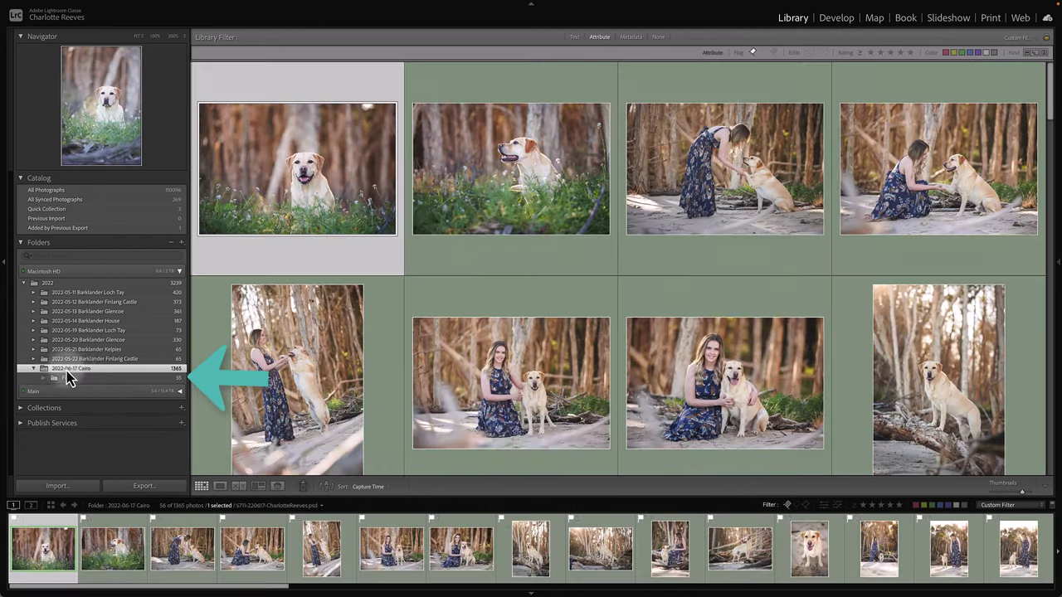
pyautogui.scroll(-20, 724, 349)
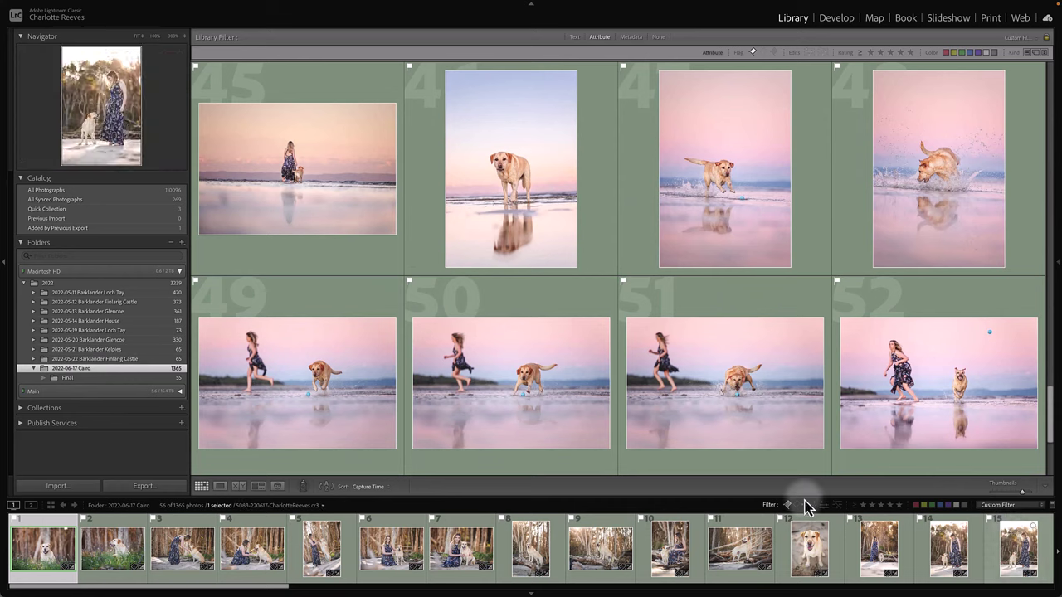
# - Clear the filter to browse all 1365 photos, then filter back to the 56 flagged ones
pyautogui.click(788, 504)
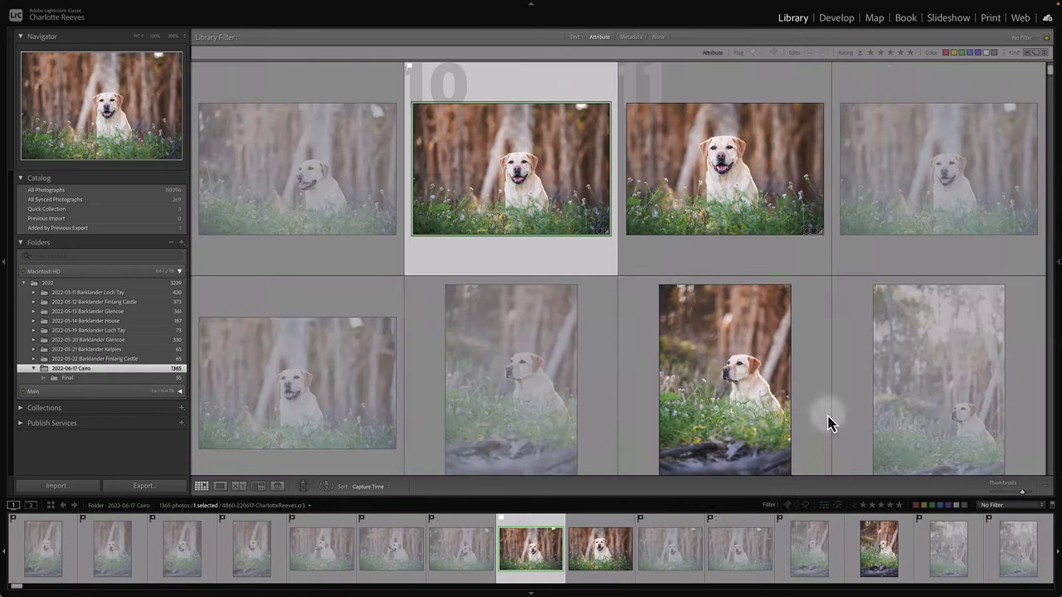
pyautogui.scroll(-10, 809, 407)
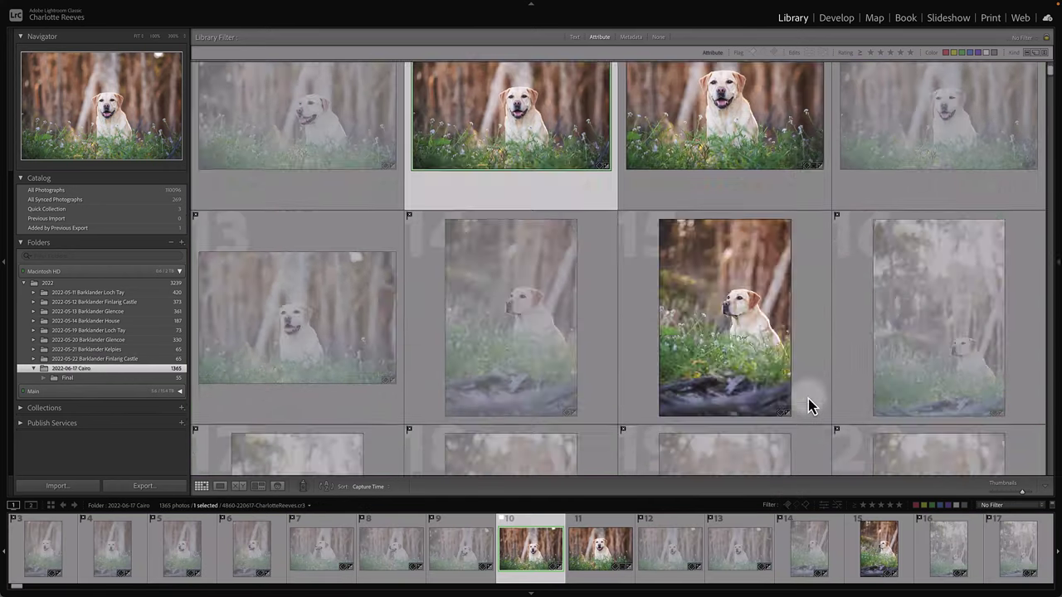
pyautogui.scroll(-10, 809, 407)
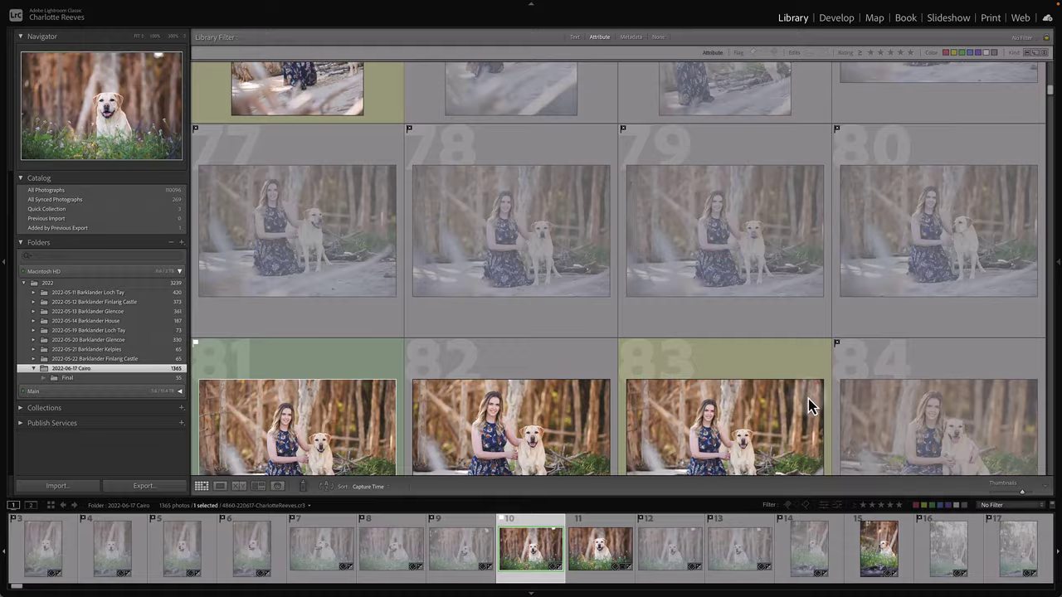
pyautogui.scroll(5, 656, 384)
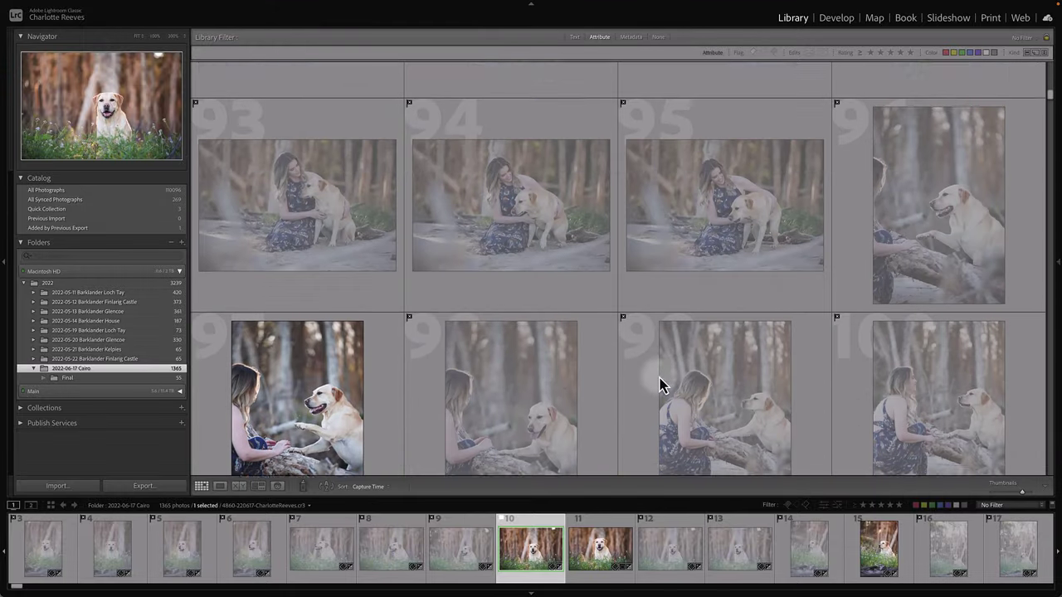
pyautogui.scroll(3, 495, 332)
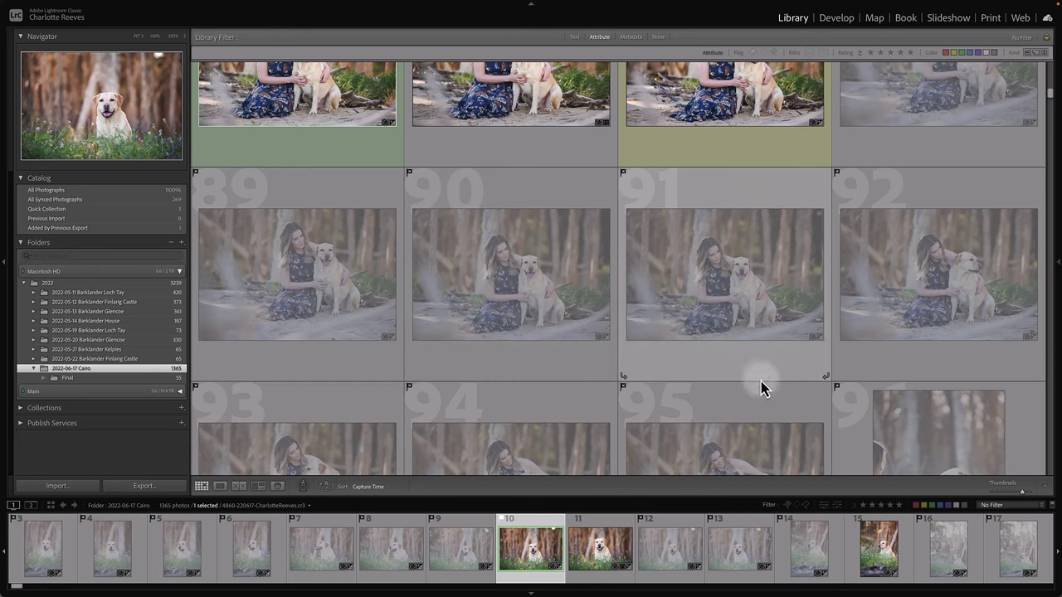
pyautogui.click(785, 505)
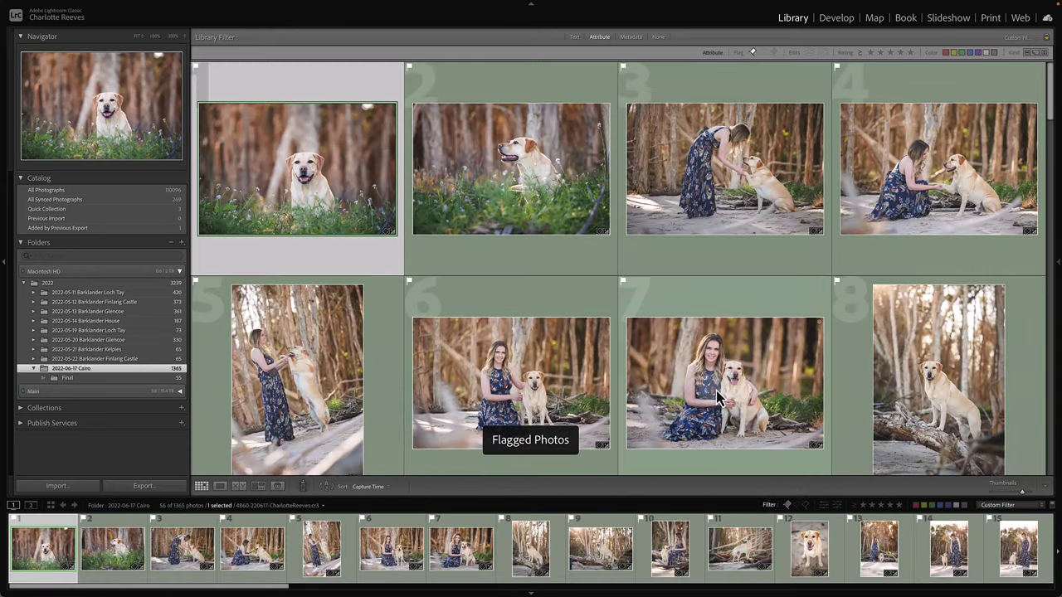
pyautogui.scroll(-20, 587, 404)
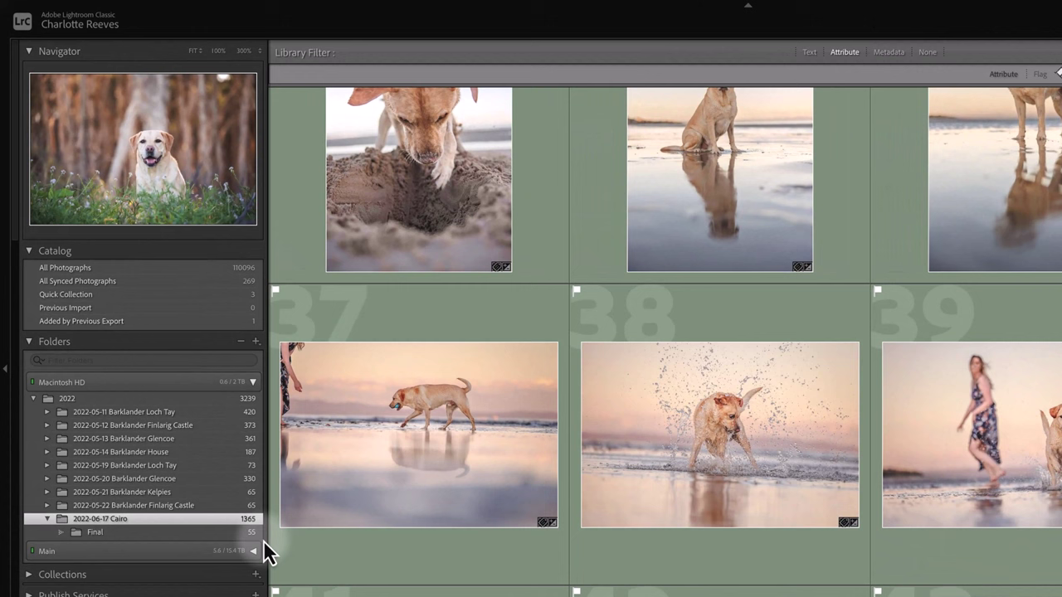
# - Open the Final folder and view photo 1, the Labrador in wildflowers, enlarged in Loupe view
pyautogui.click(102, 536)
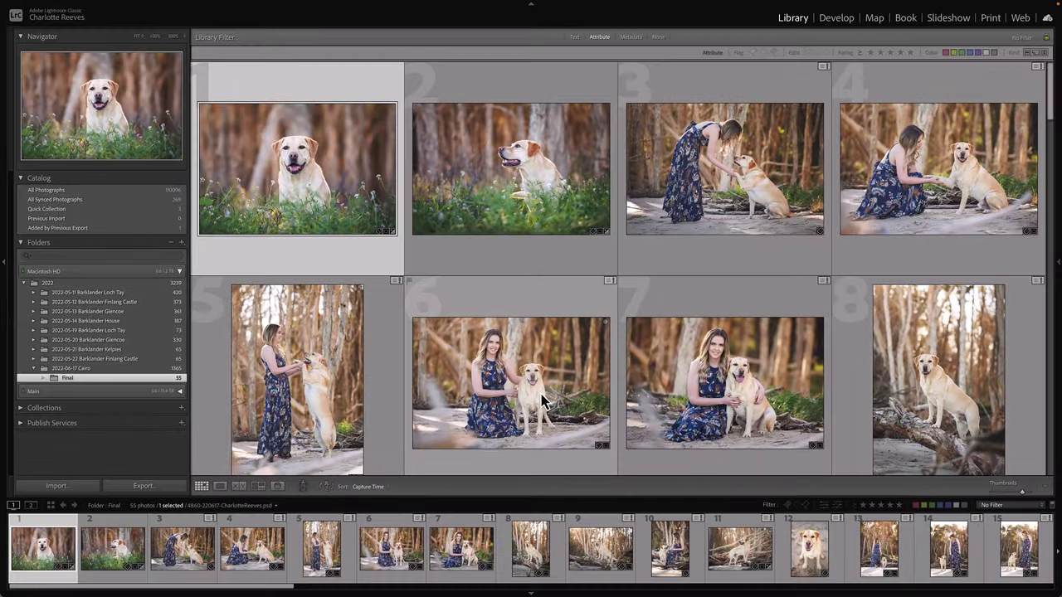
pyautogui.click(566, 420)
pyautogui.scroll(-10, 566, 420)
pyautogui.scroll(-5, 541, 402)
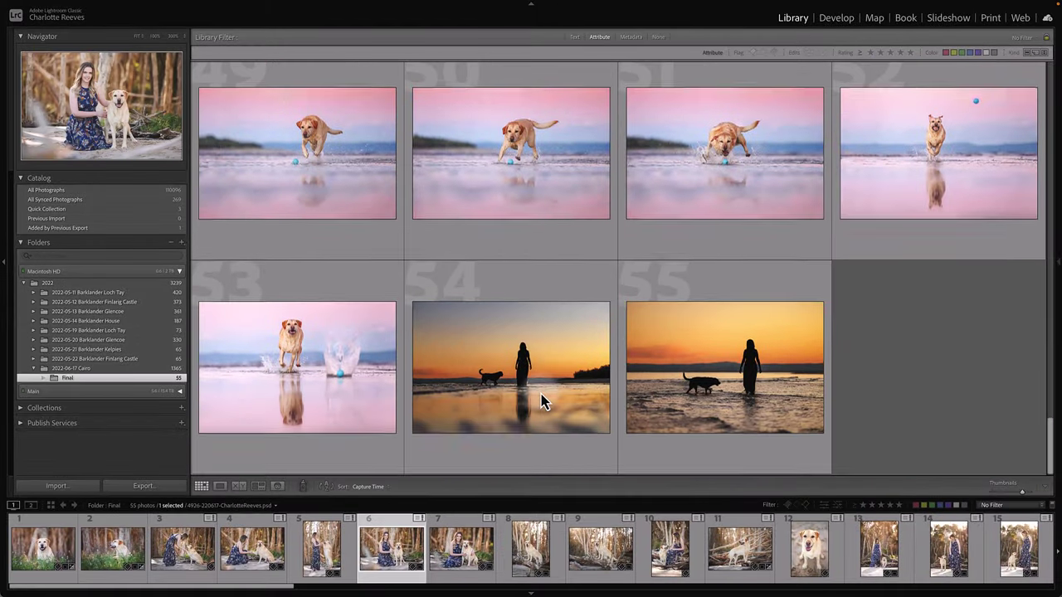
pyautogui.scroll(20, 541, 402)
pyautogui.scroll(2, 541, 402)
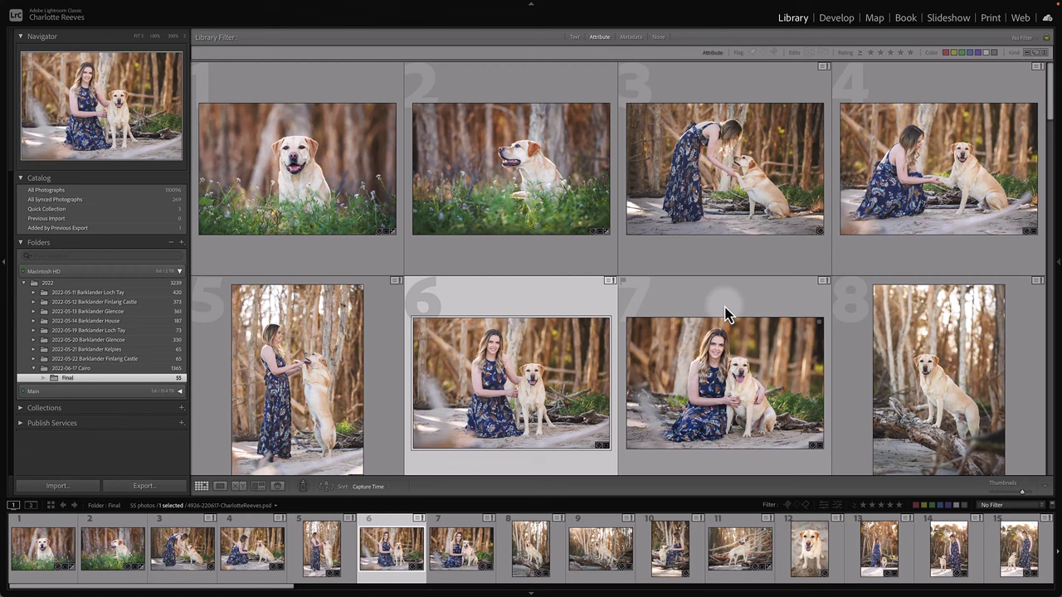
pyautogui.click(345, 183)
pyautogui.doubleClick(345, 183)
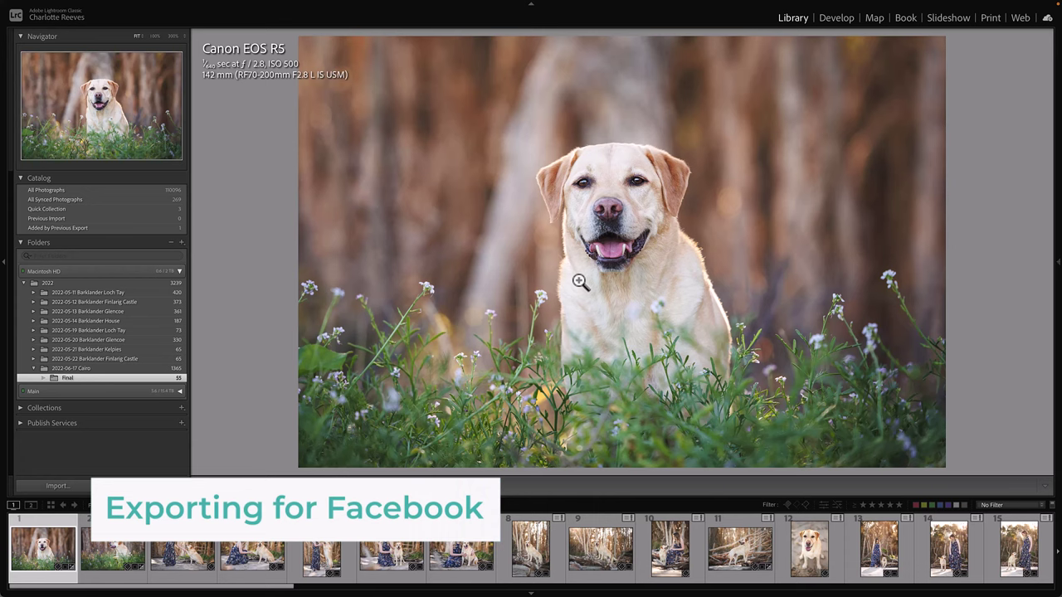
# - Load the Social > Facebook export preset: Social subfolder, quality 100, 2,048-pixel long edge
pyautogui.press('shift+super+e')
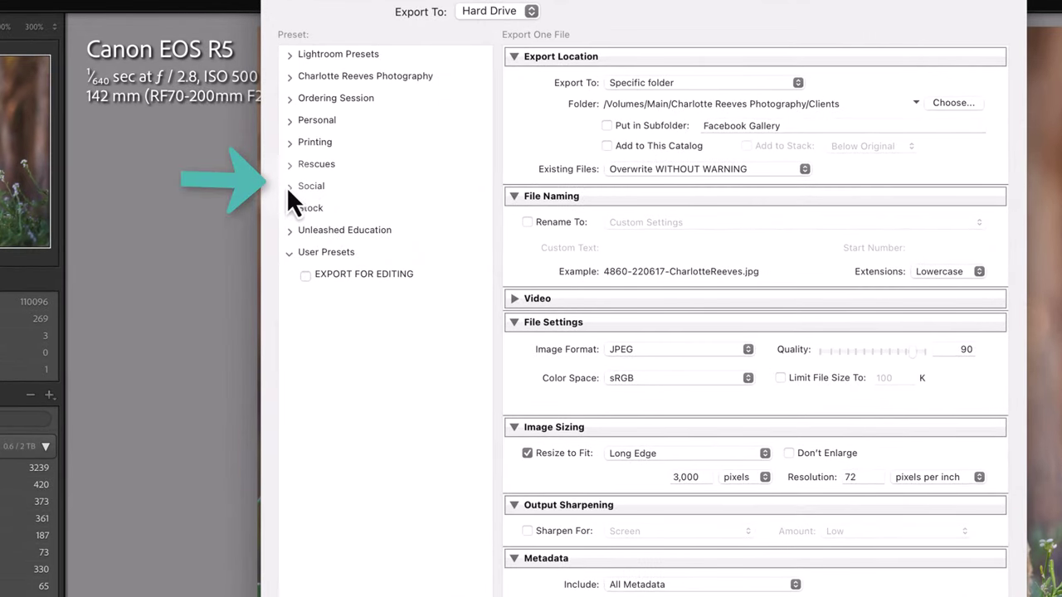
pyautogui.click(287, 187)
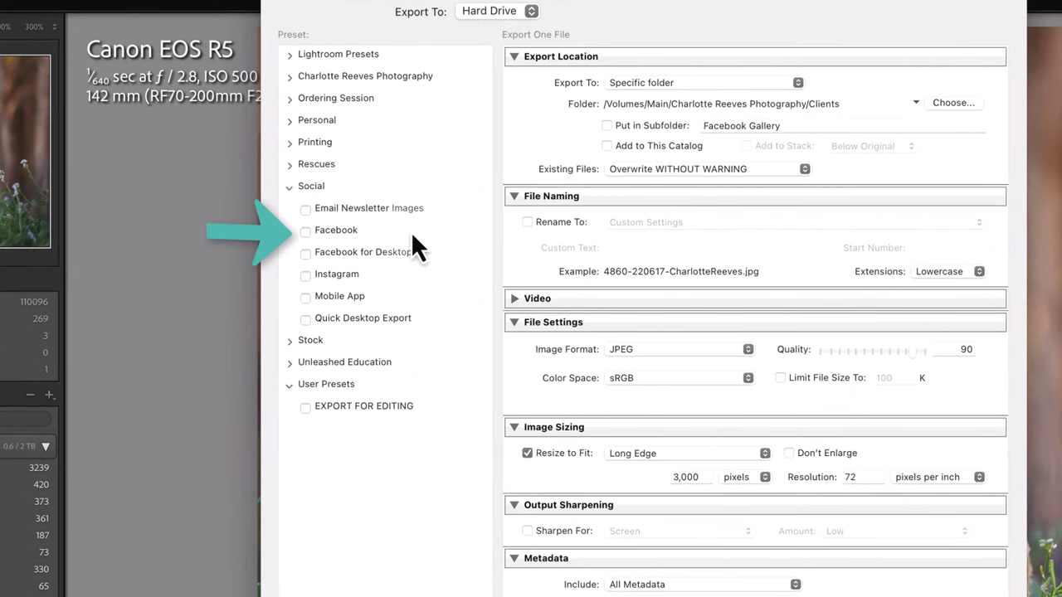
pyautogui.click(351, 233)
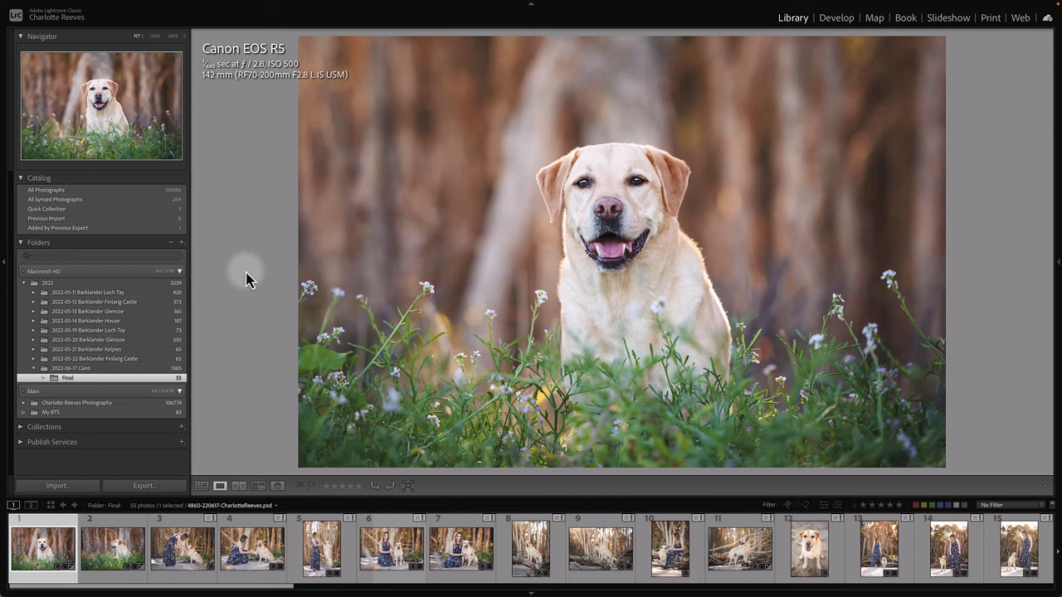
# - Load the Printing > 5x7" Print preset: 5x7 subfolder, 7 in long edge at 300 ppi
pyautogui.press('shift+super+e')
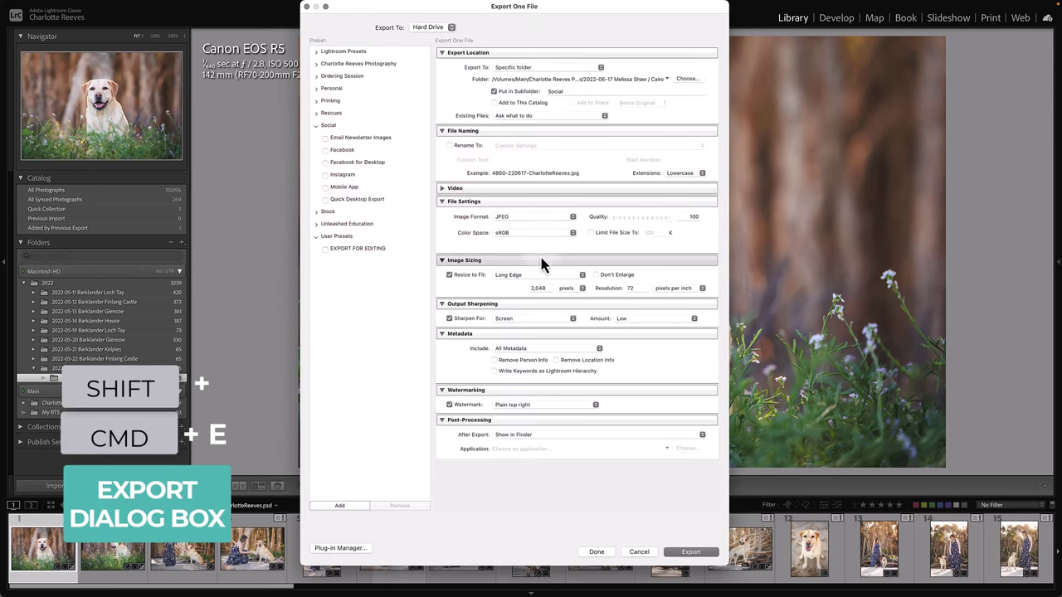
pyautogui.click(315, 125)
pyautogui.click(332, 101)
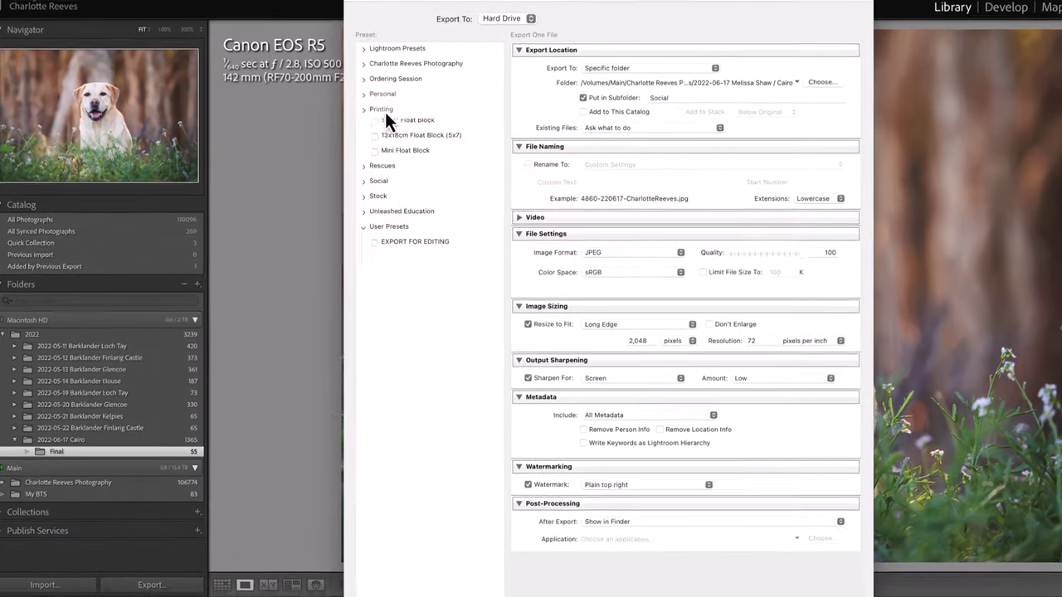
pyautogui.click(390, 124)
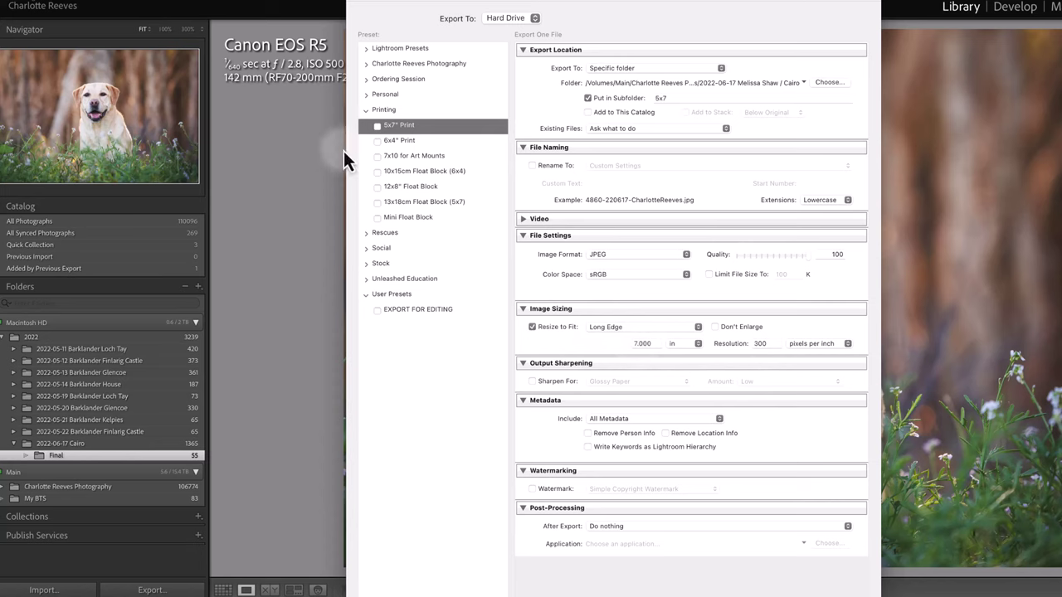
# - Browse the Charlotte Reeves Photography and Rescues preset folders
pyautogui.click(370, 109)
pyautogui.click(374, 64)
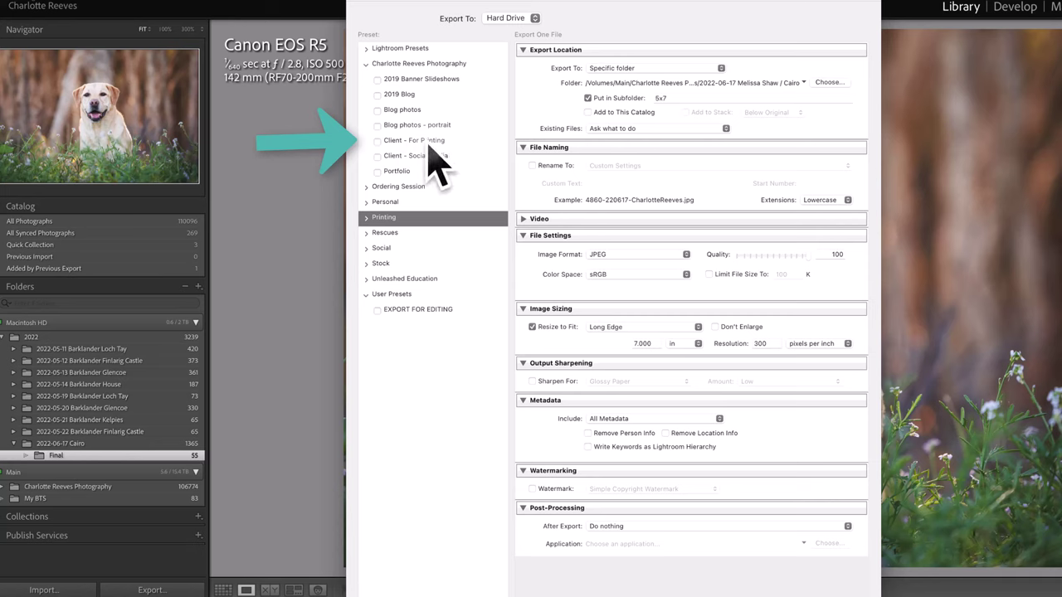
pyautogui.click(366, 233)
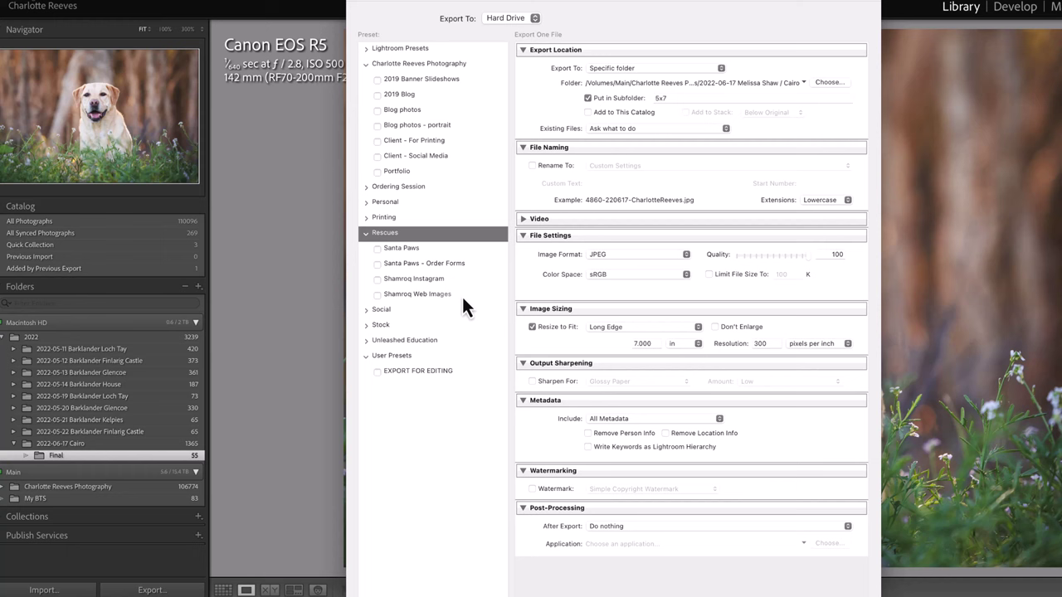
pyautogui.click(365, 234)
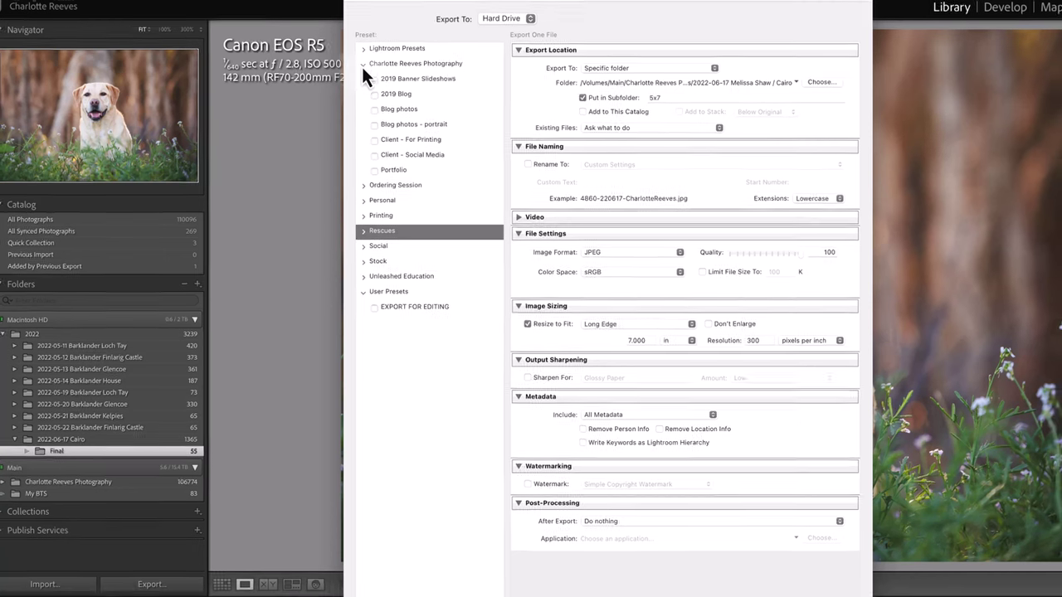
# - Load the built-in For Email (Hard Drive) preset: JPEG quality 50, 640×640 pixels
pyautogui.click(366, 64)
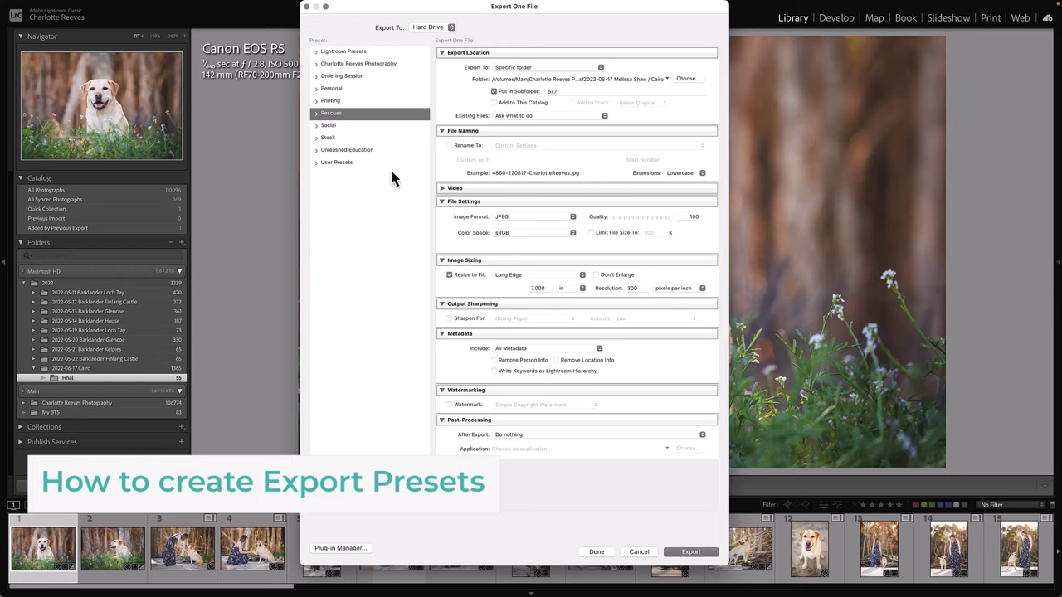
pyautogui.click(347, 53)
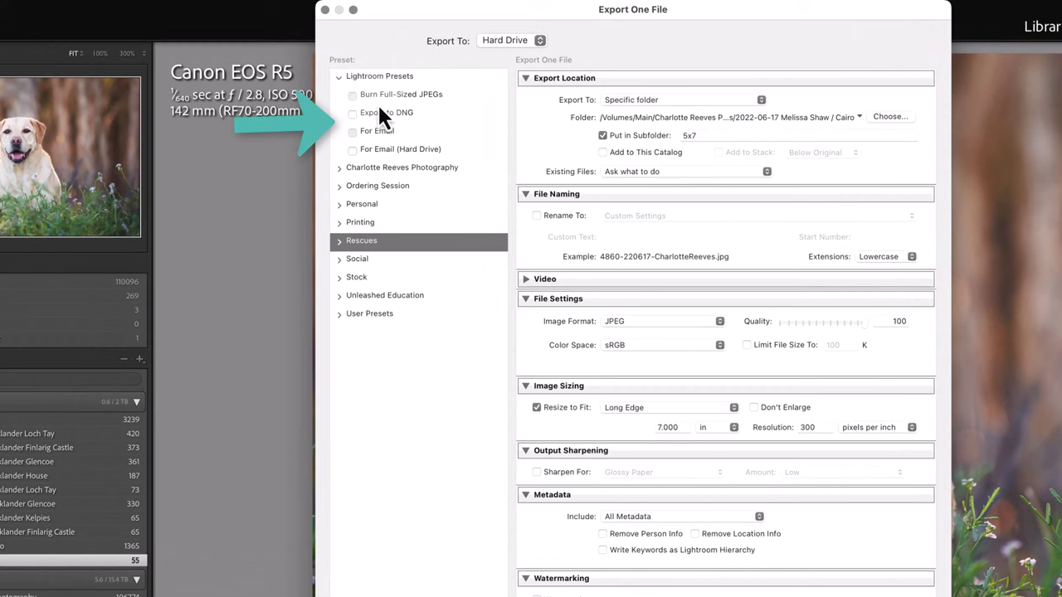
pyautogui.click(411, 149)
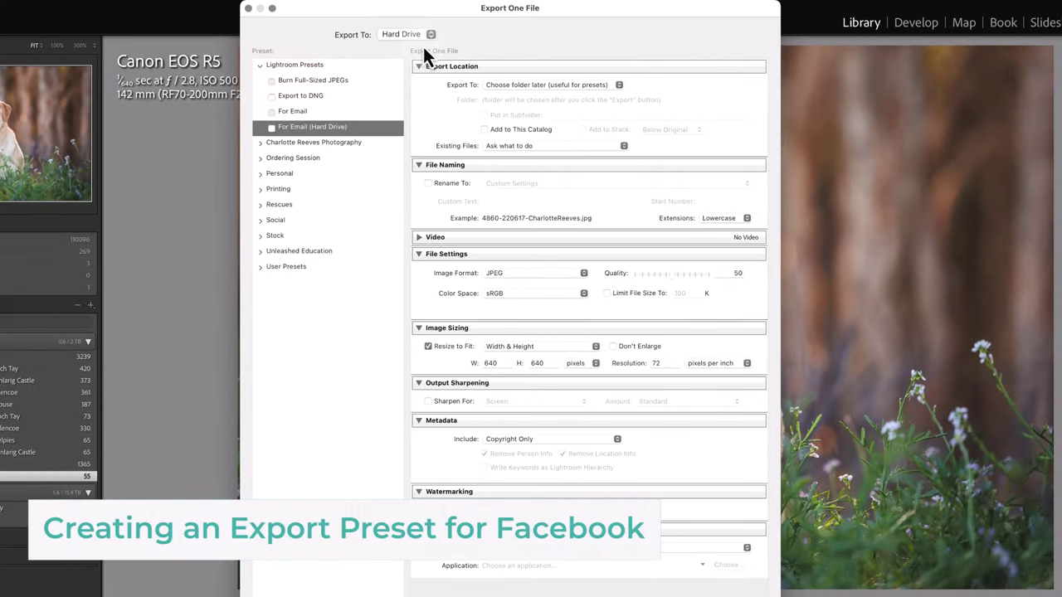
# - Export to Hard Drive, saving on the Desktop inside a 'To Share' subfolder
pyautogui.click(403, 35)
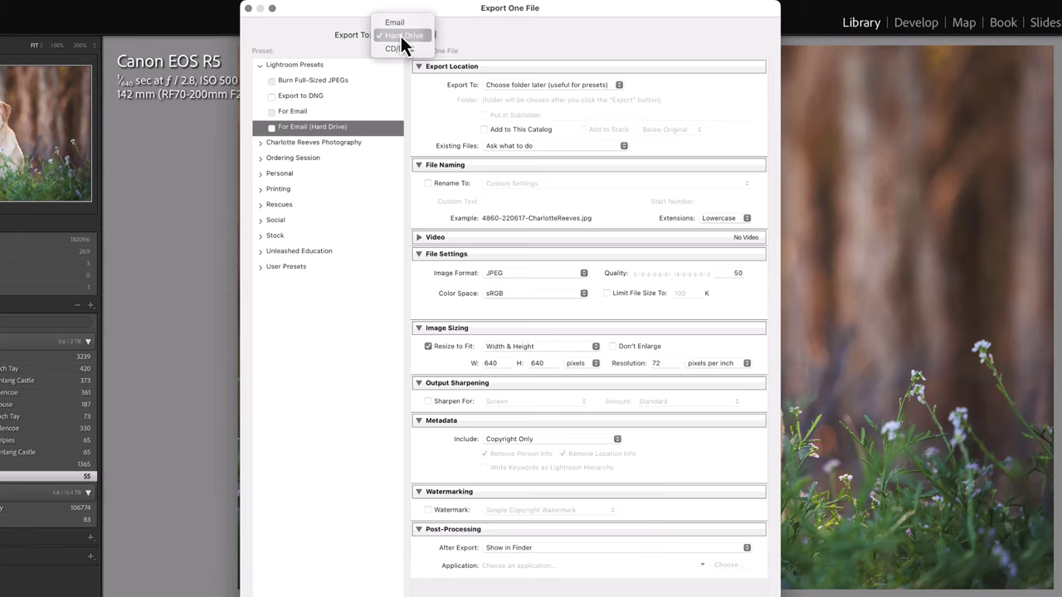
pyautogui.click(617, 49)
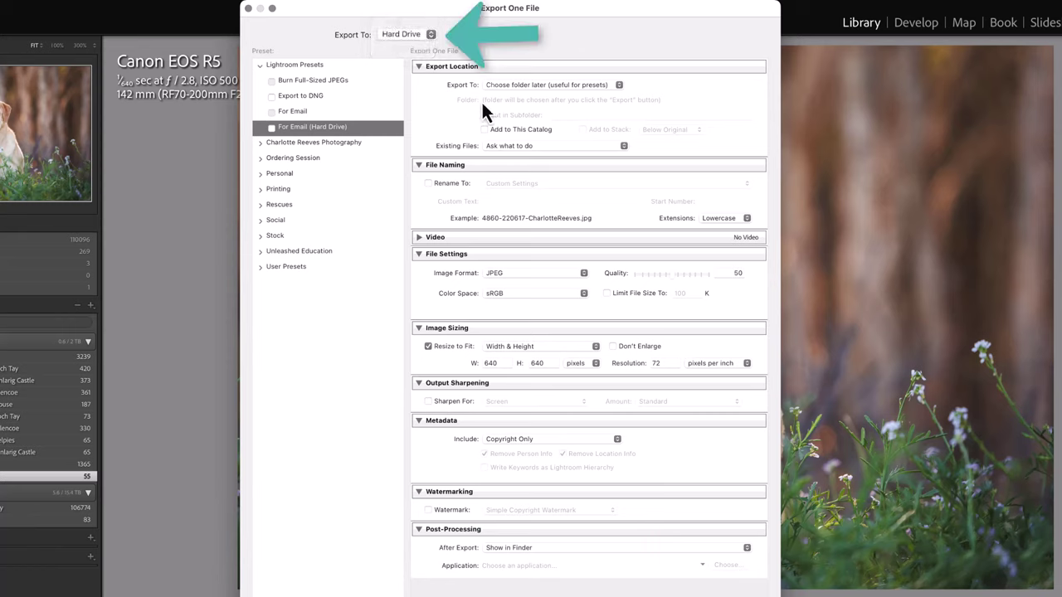
pyautogui.click(547, 88)
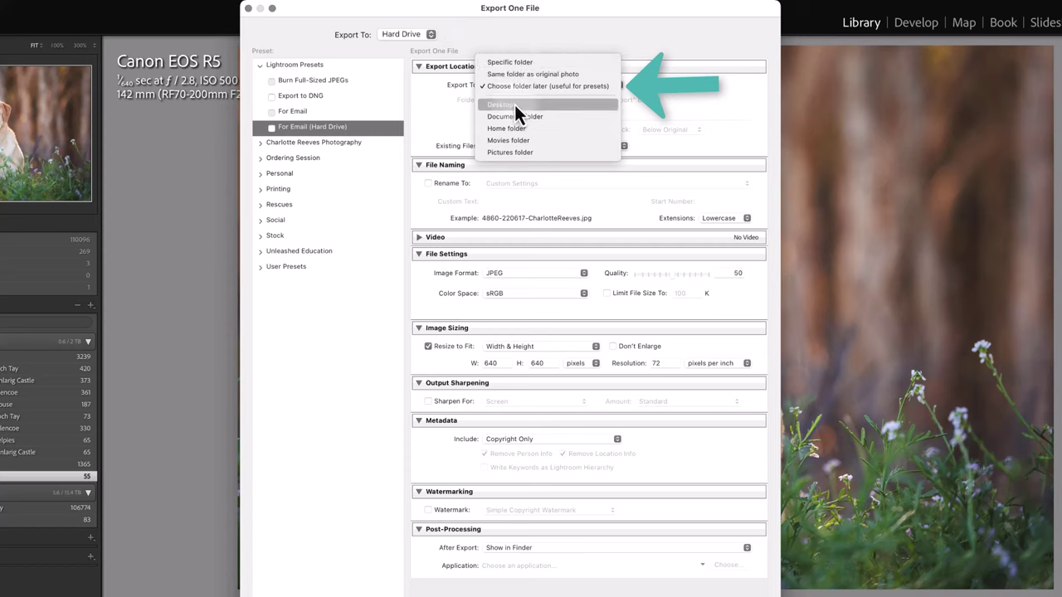
pyautogui.click(515, 105)
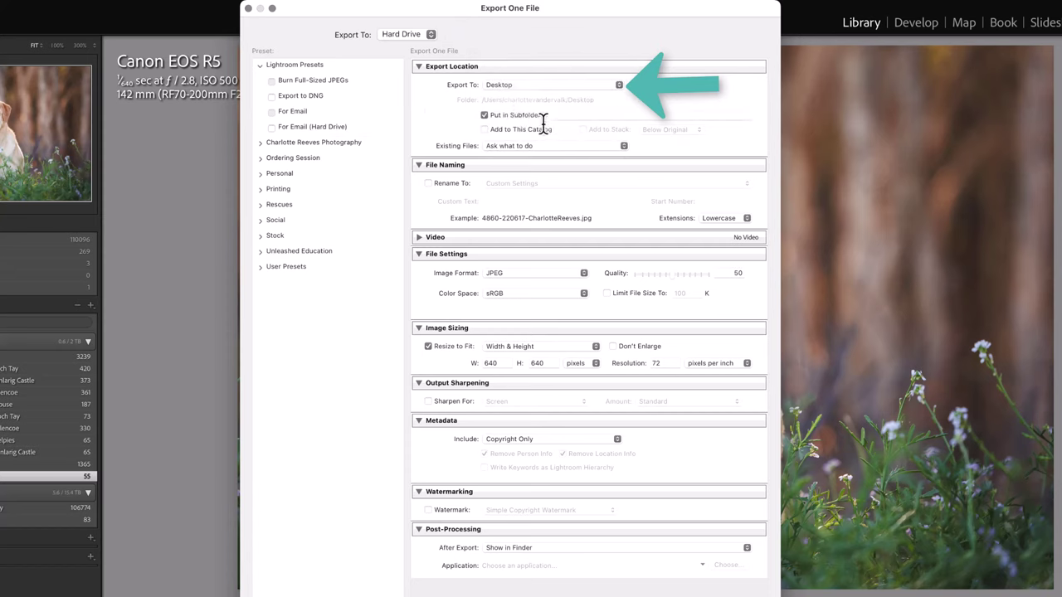
pyautogui.click(553, 118)
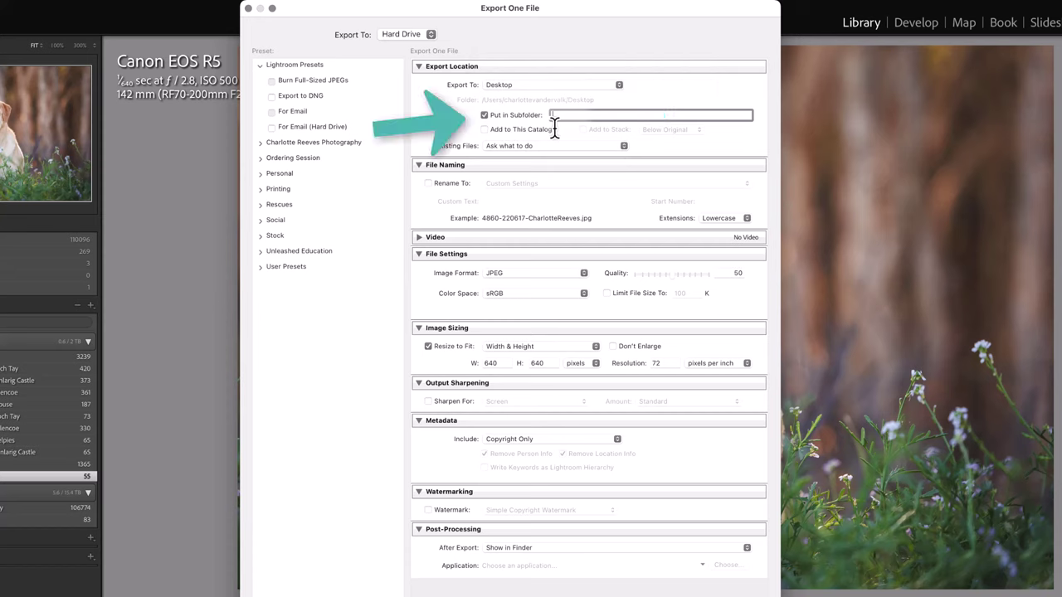
pyautogui.write('To Share')
pyautogui.click(693, 159)
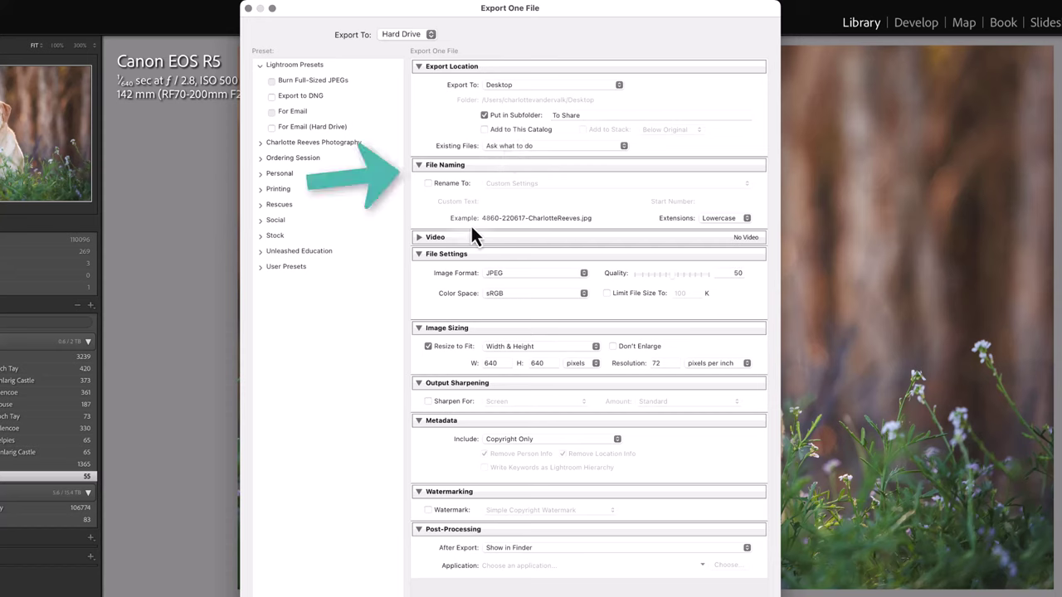
# - Keep JPEG format and sRGB colour space, raising quality from 50 to 100
pyautogui.click(507, 273)
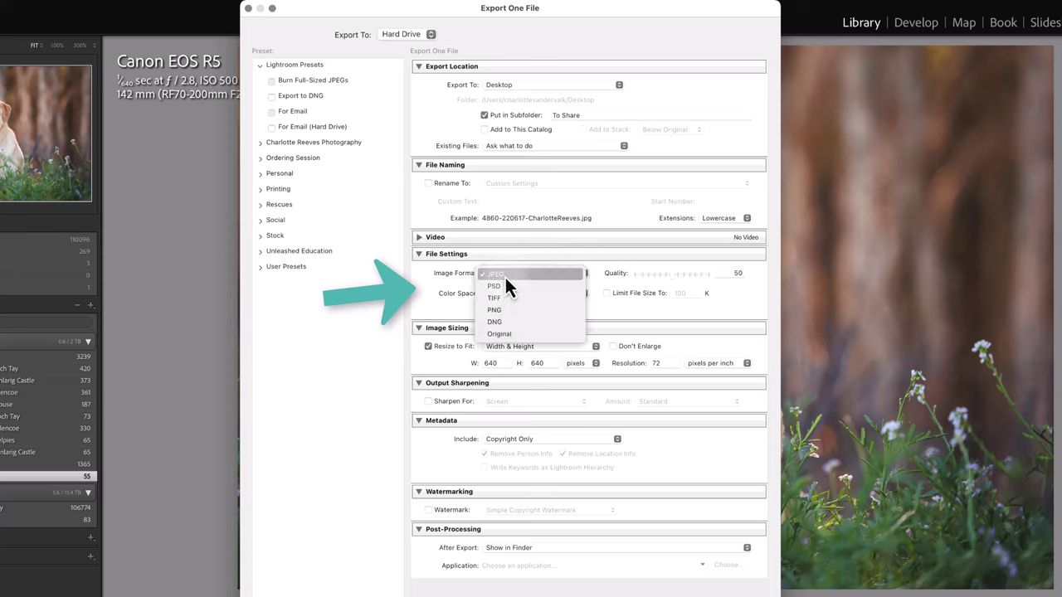
pyautogui.click(504, 275)
pyautogui.click(489, 296)
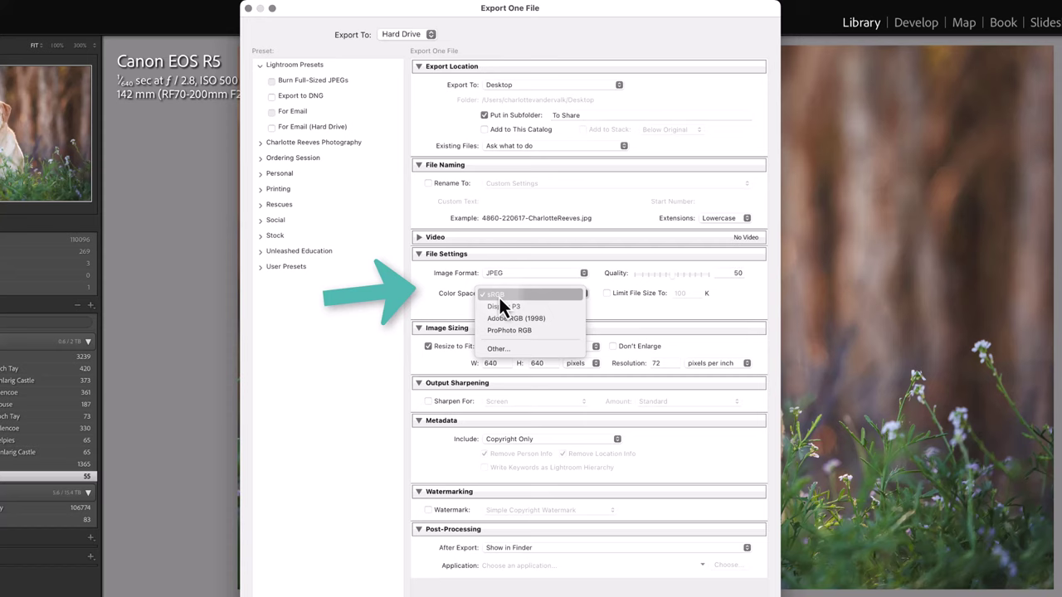
pyautogui.click(499, 295)
pyautogui.moveTo(674, 280); pyautogui.dragTo(711, 289)
pyautogui.click(735, 274)
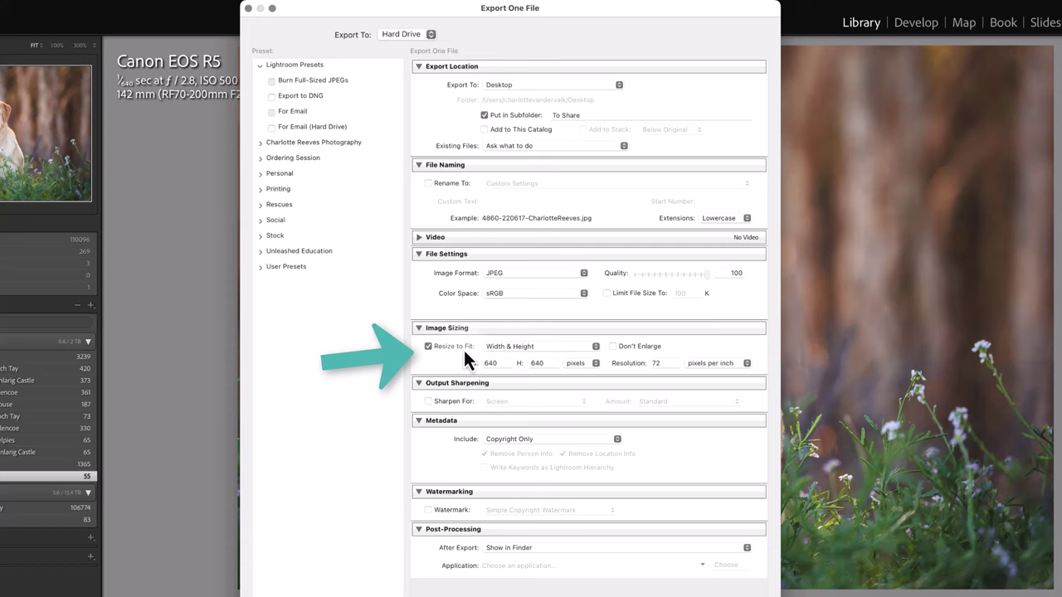
# - Resize exports to a 2048-pixel long edge
pyautogui.click(513, 345)
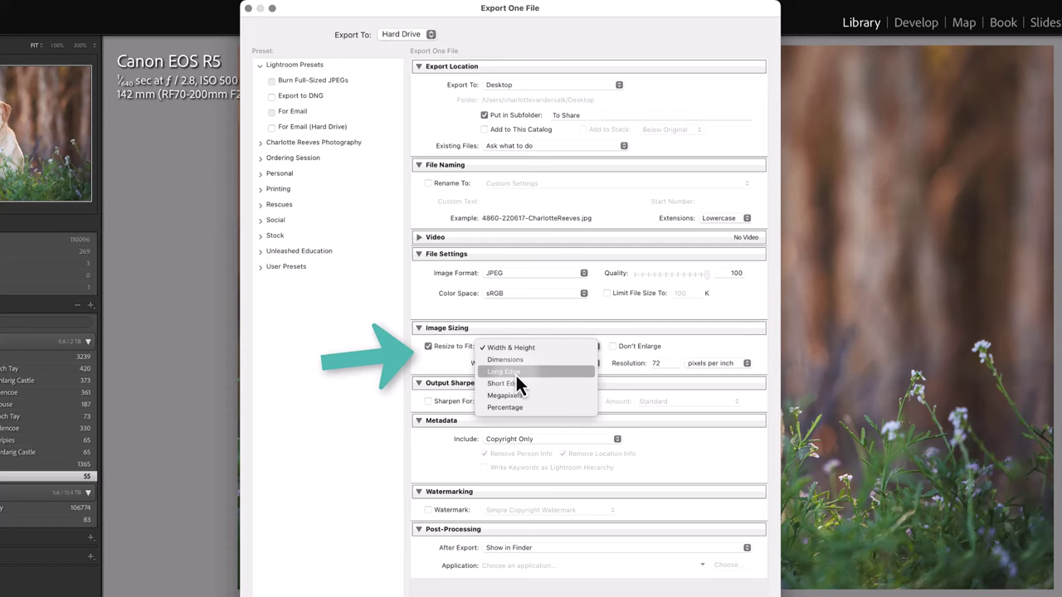
pyautogui.click(515, 373)
pyautogui.doubleClick(538, 363)
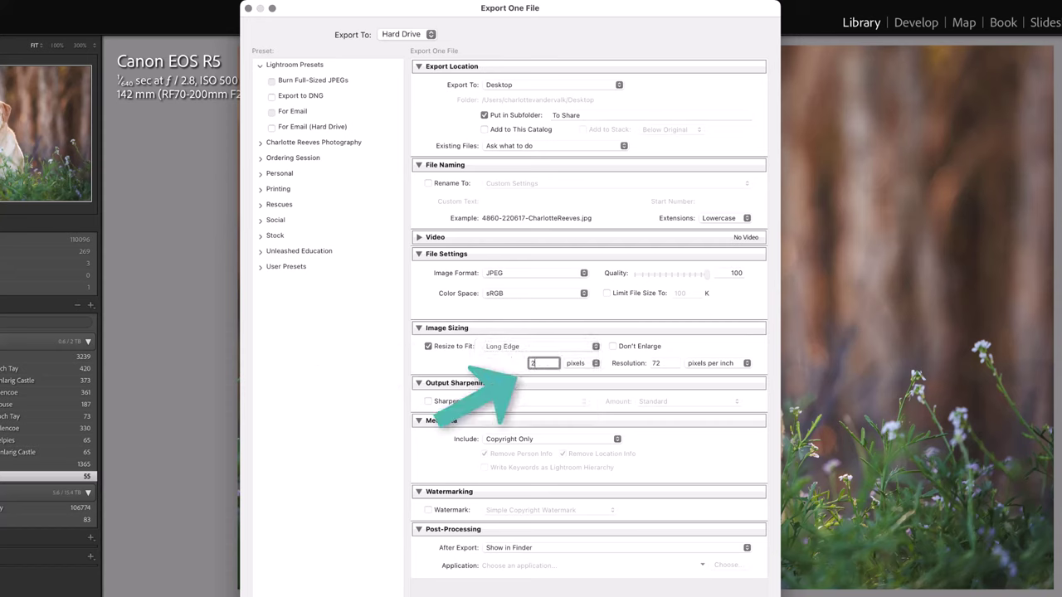
pyautogui.write('2048')
pyautogui.press('Return')
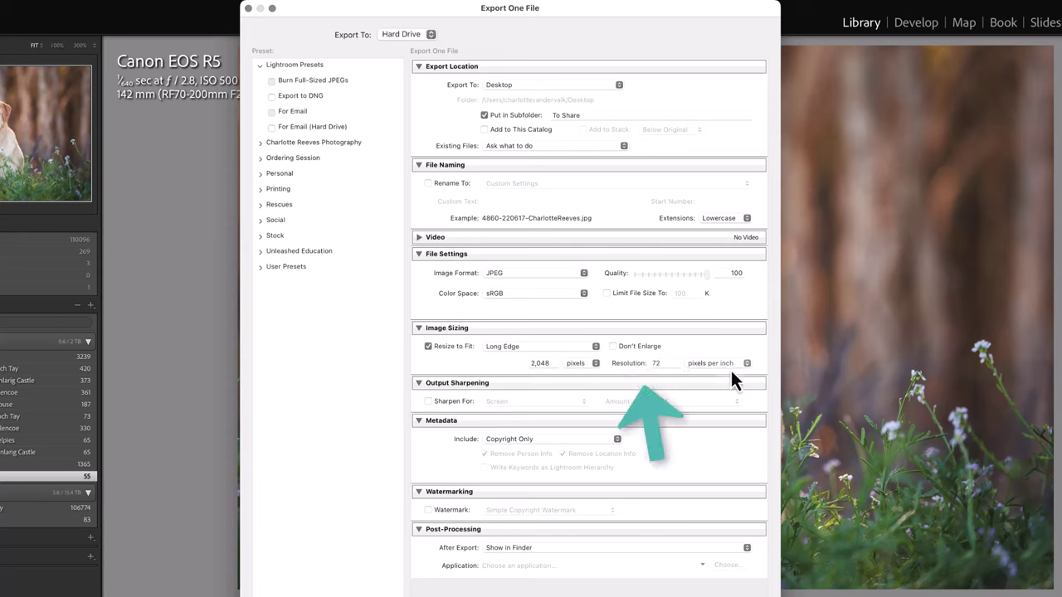
# - Sharpen for Screen and include All Metadata, keeping location info
pyautogui.click(428, 402)
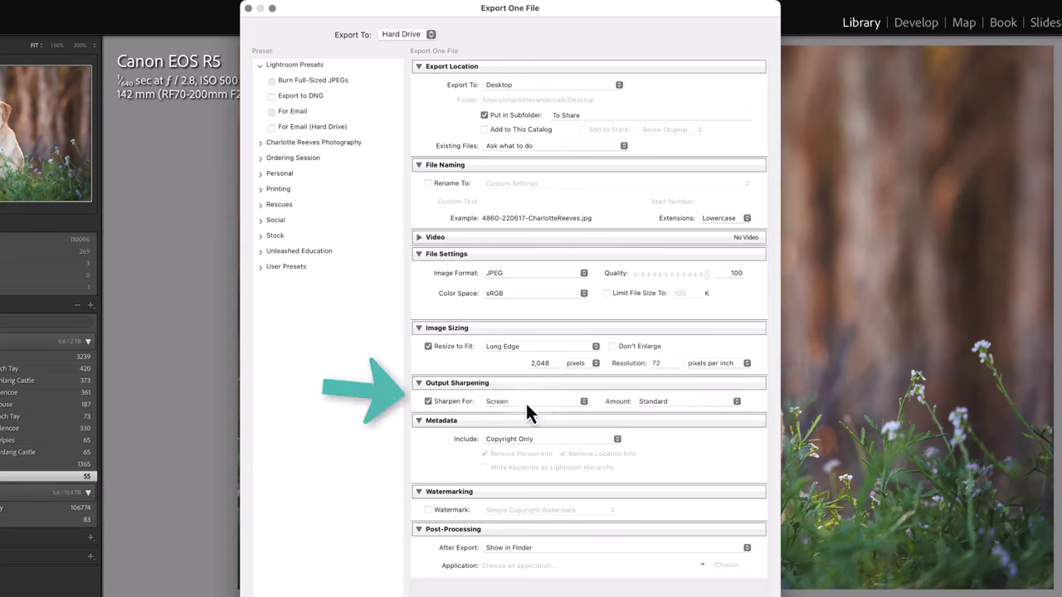
pyautogui.click(525, 402)
pyautogui.click(519, 403)
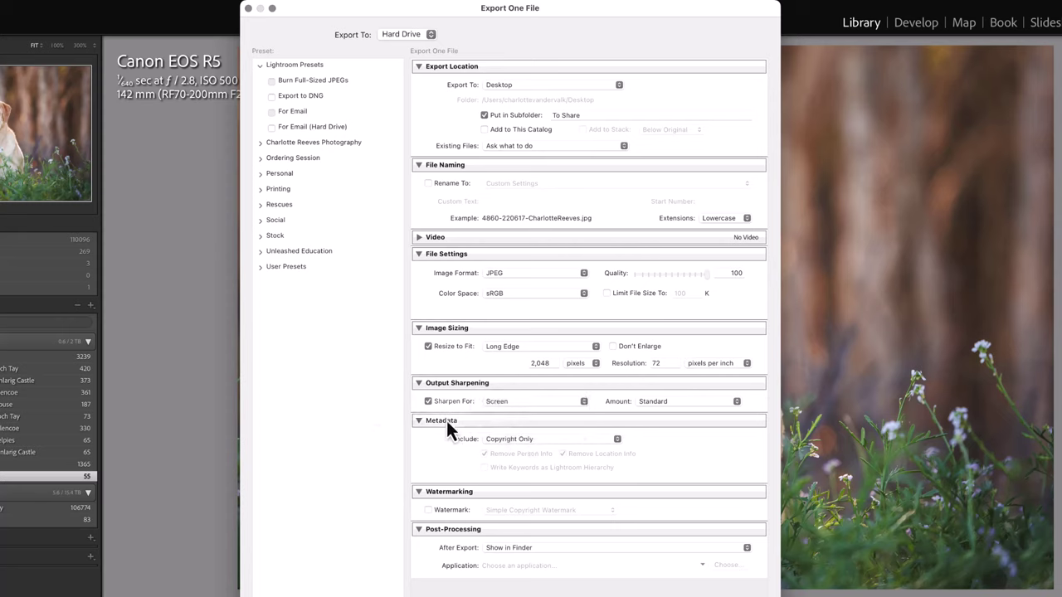
pyautogui.click(516, 440)
pyautogui.click(519, 489)
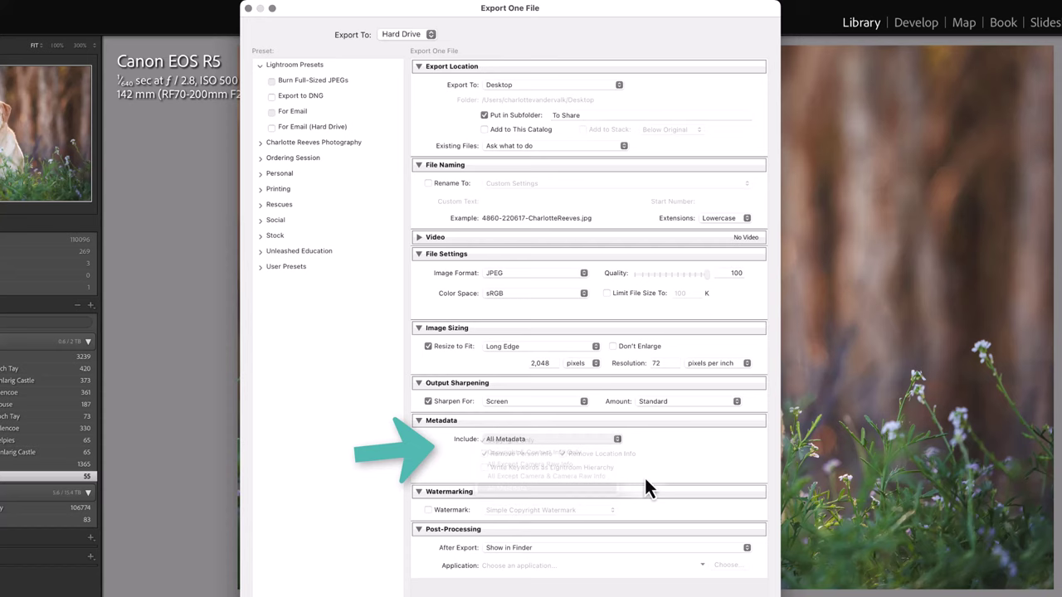
pyautogui.click(589, 455)
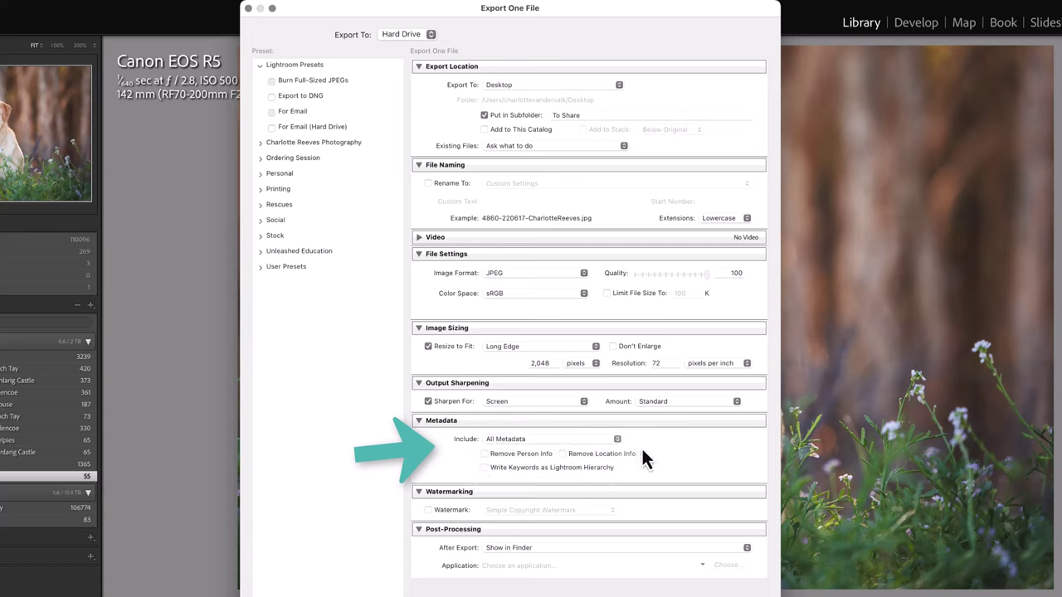
# - Add the Simple Copyright Watermark to exported photos
pyautogui.click(443, 510)
pyautogui.click(537, 510)
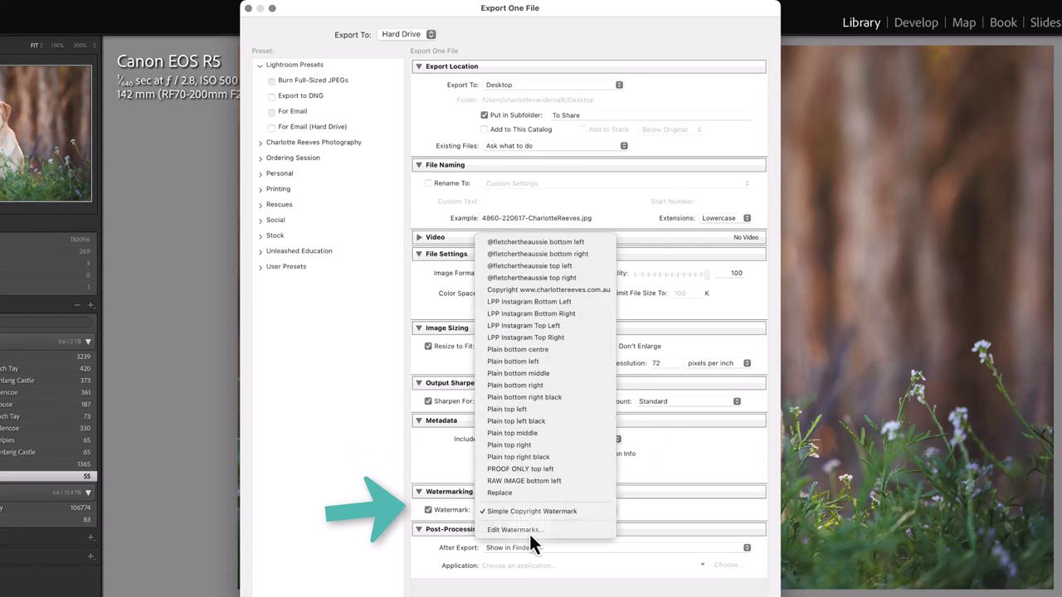
pyautogui.click(672, 511)
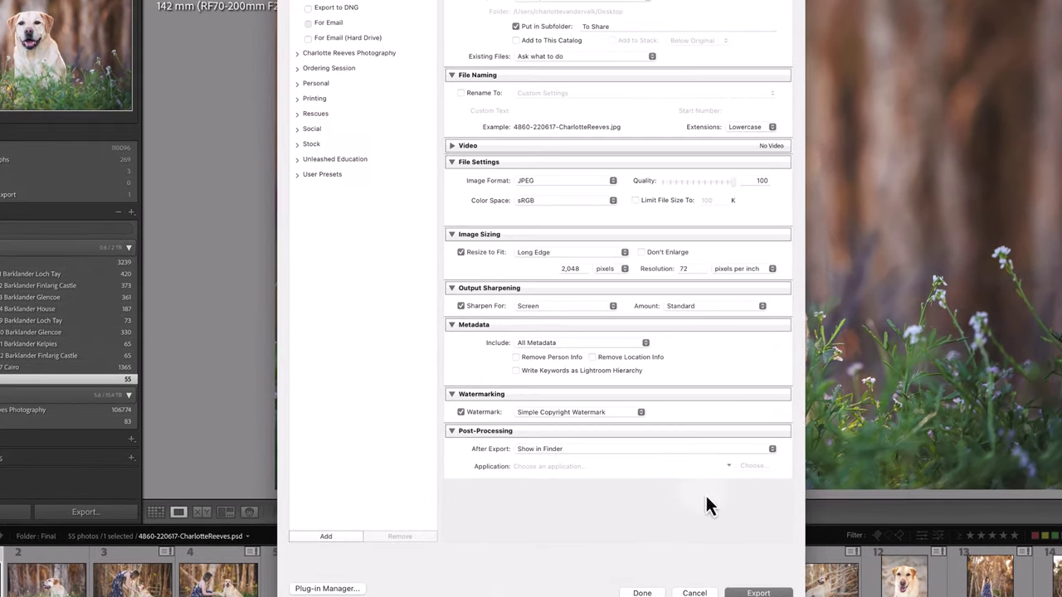
# - Save the current export settings as a preset named 'Facebook Export' in User Presets
pyautogui.click(326, 537)
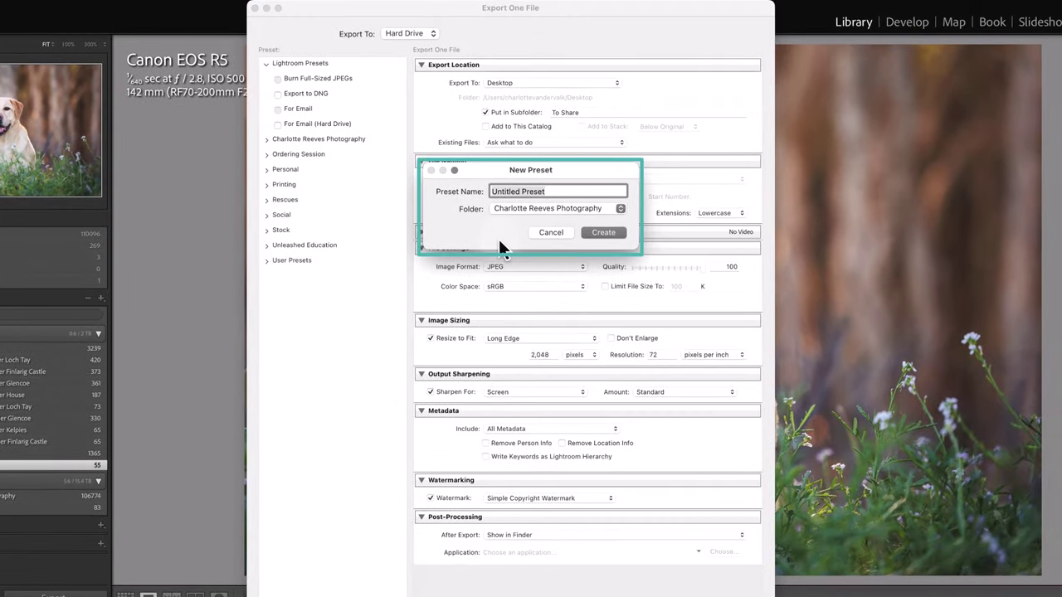
pyautogui.write('Facebook Export')
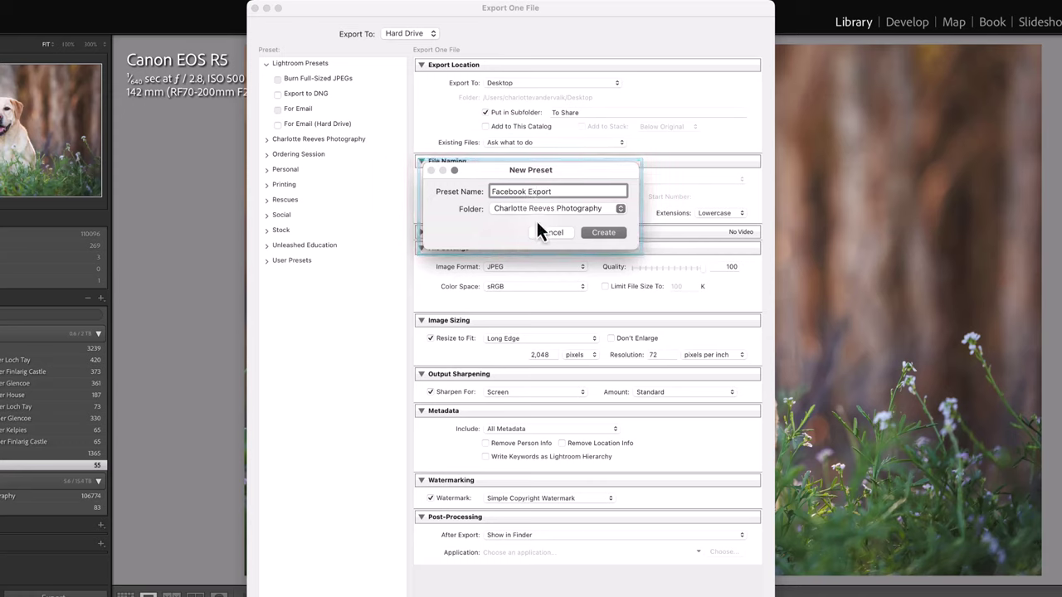
pyautogui.click(558, 211)
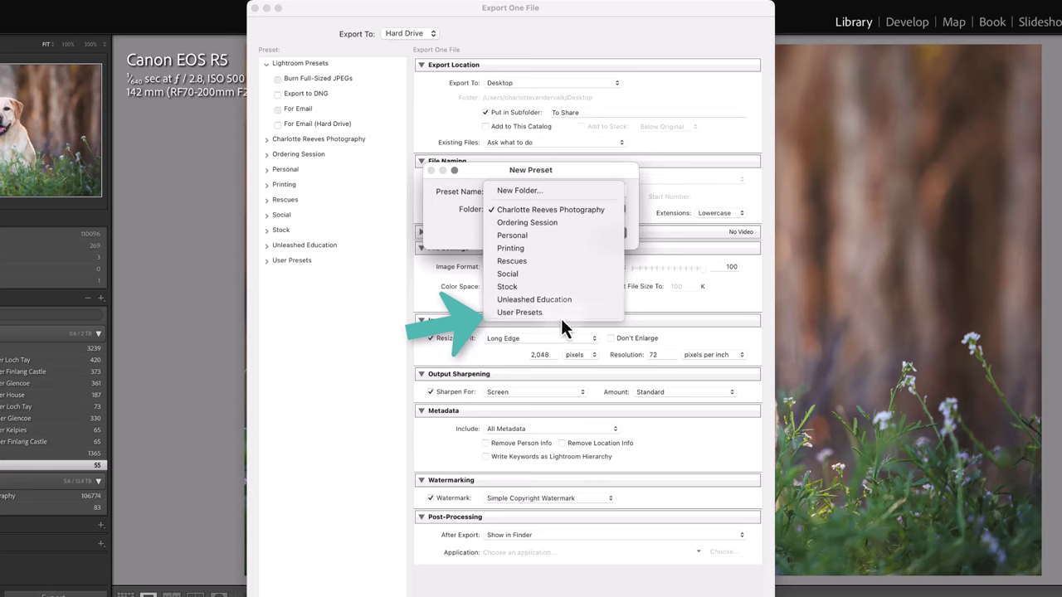
pyautogui.click(534, 316)
pyautogui.click(605, 237)
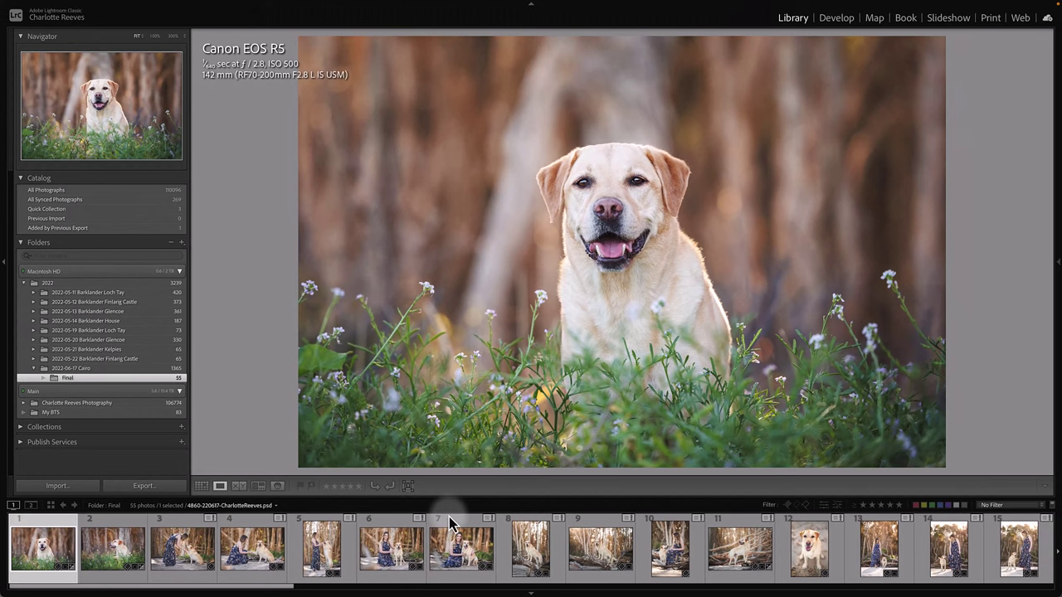
# - Select the dog portrait and bring up the Export dialog with Shift+Cmd+E
pyautogui.click(383, 554)
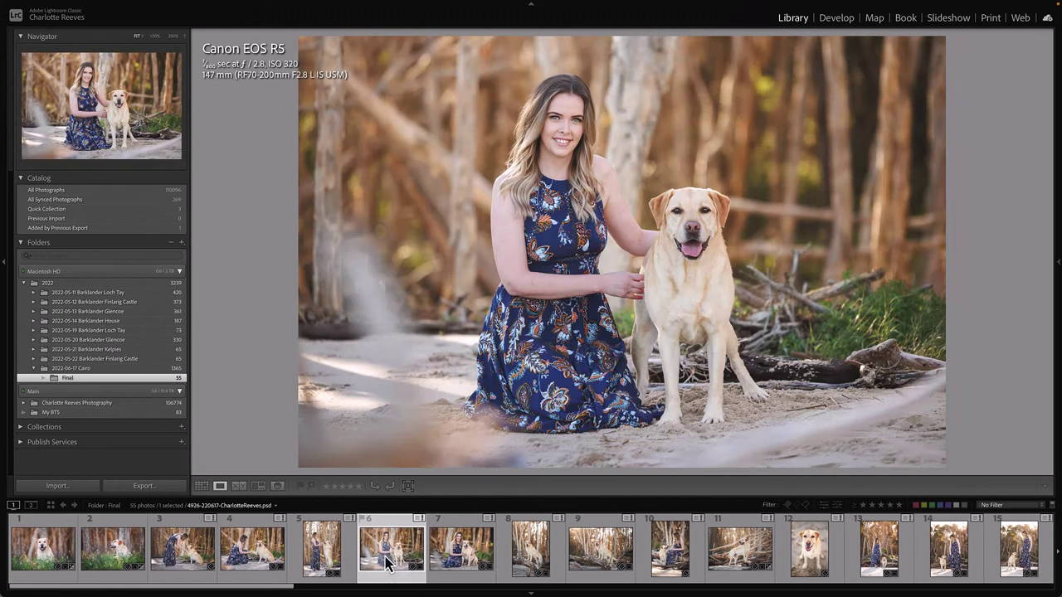
pyautogui.click(821, 564)
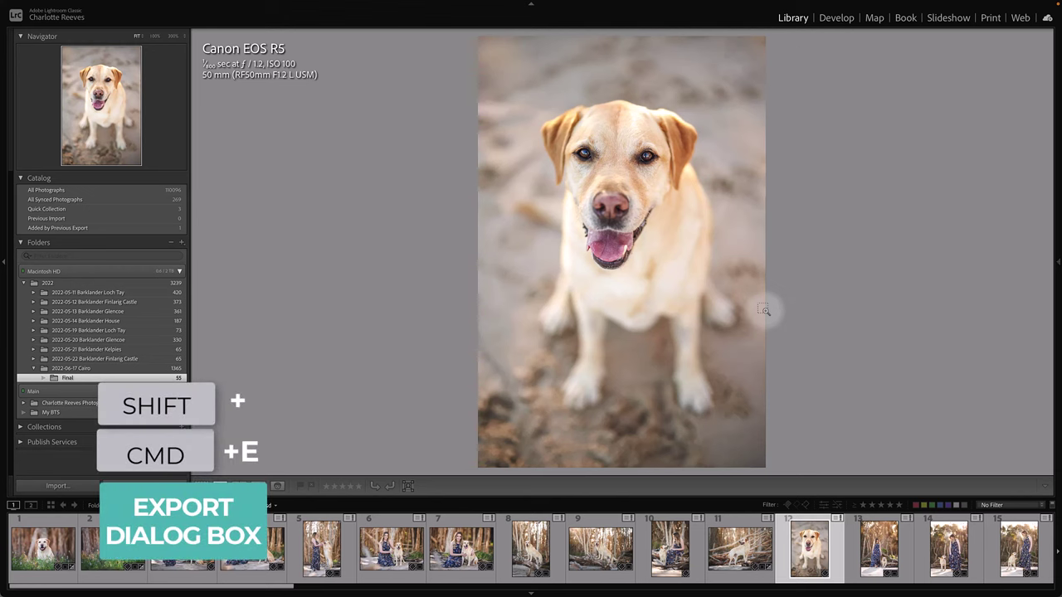
pyautogui.press('shift+super+e')
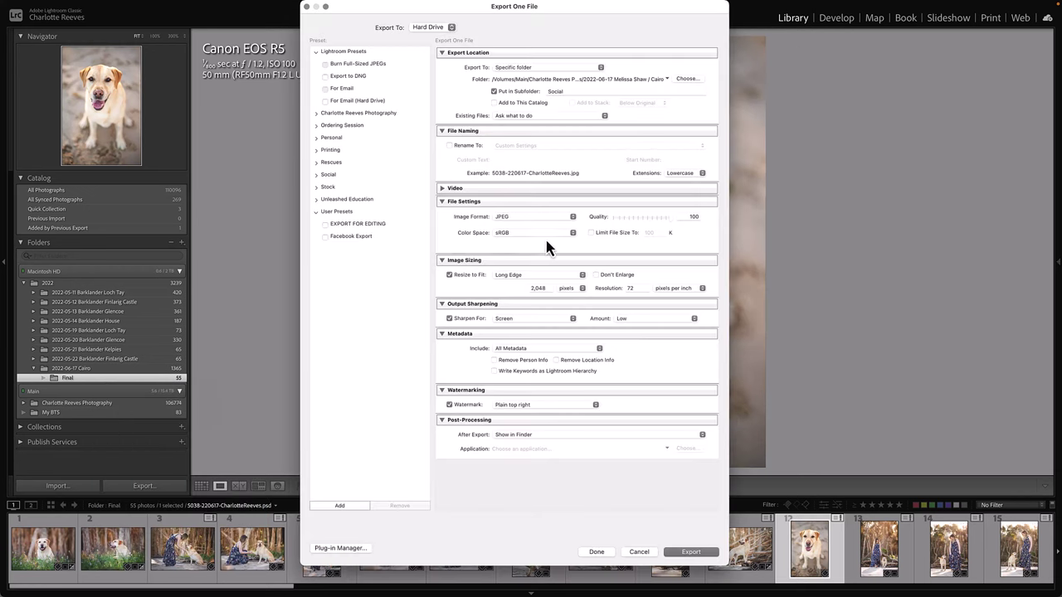
# - Load the Facebook Export preset's settings (Desktop, To Share), leaving its checkbox unticked
pyautogui.click(356, 239)
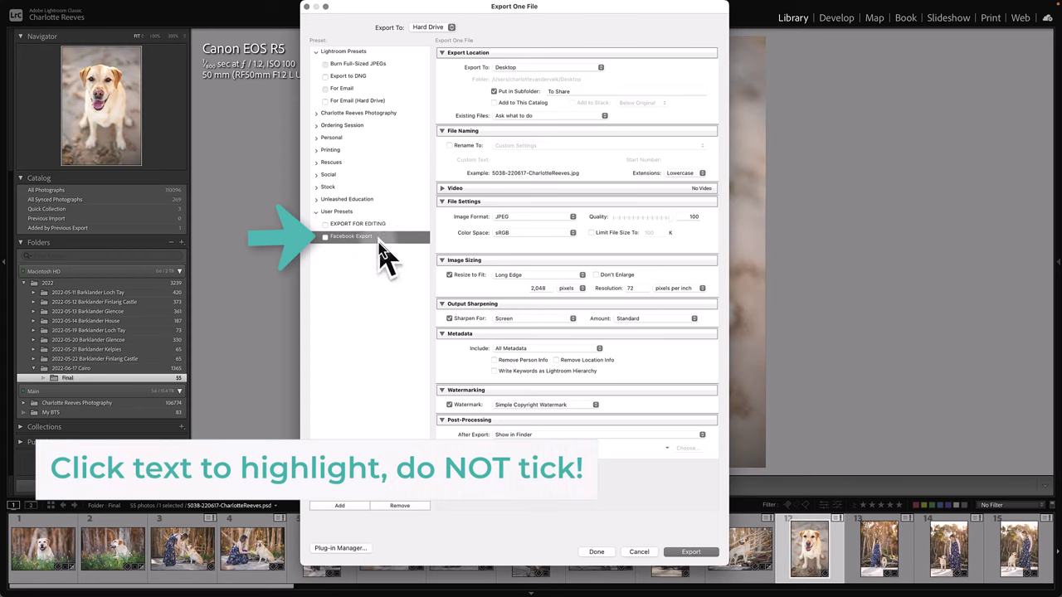
pyautogui.click(324, 236)
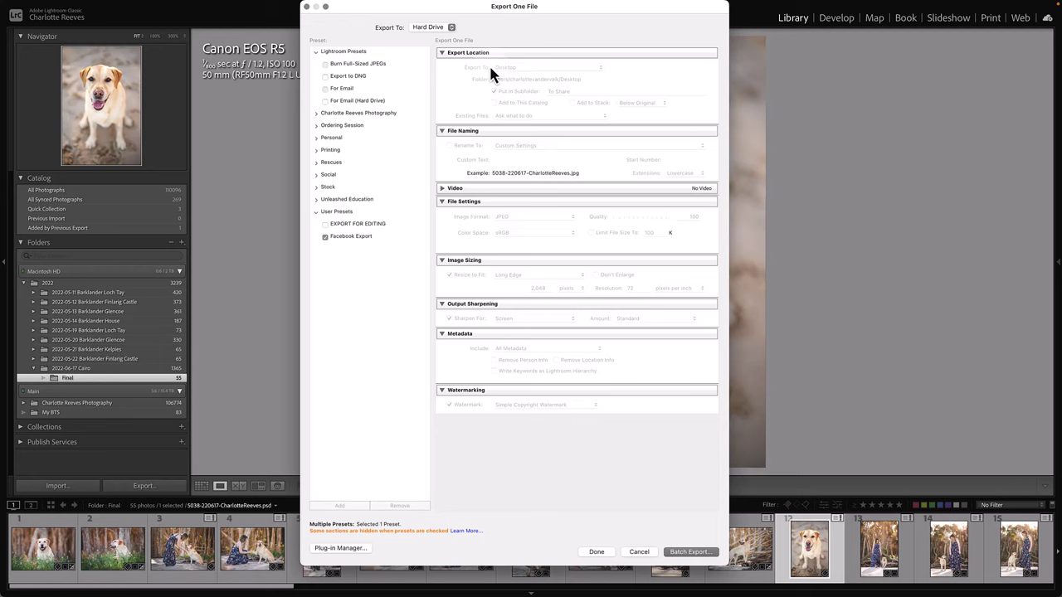
pyautogui.click(324, 238)
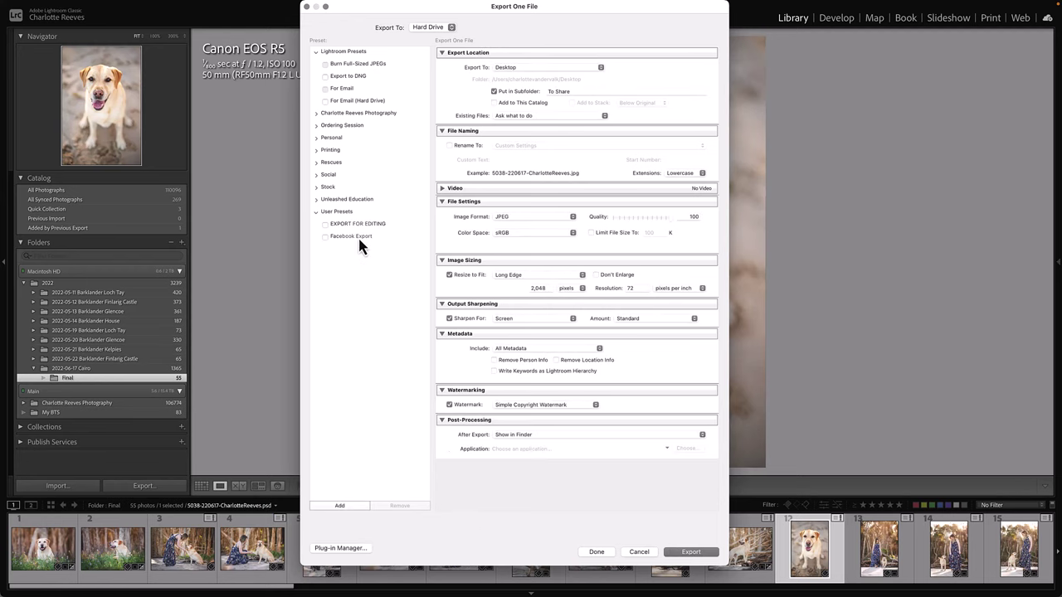
pyautogui.click(358, 236)
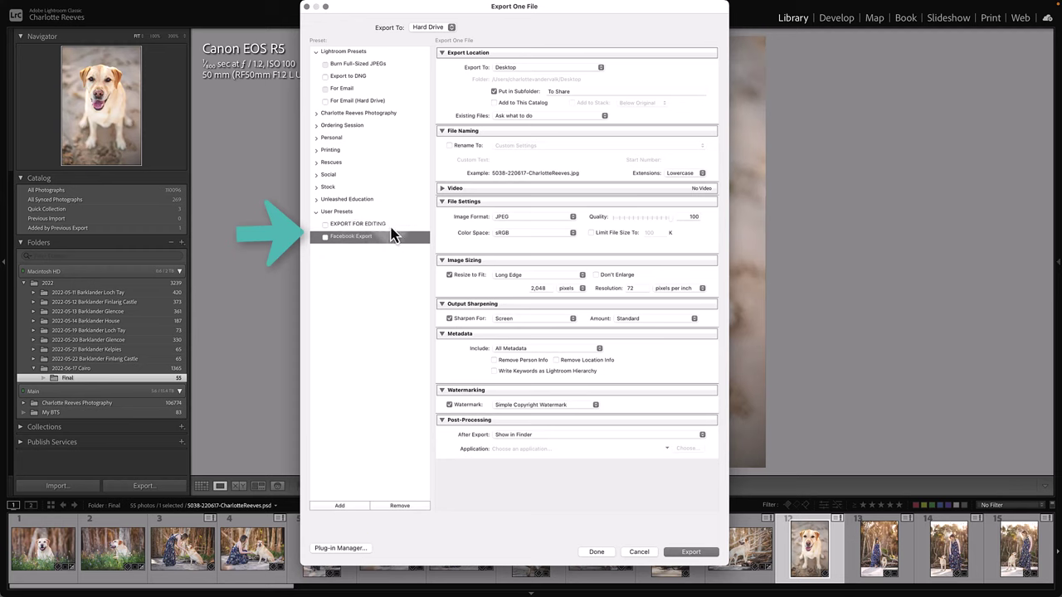
pyautogui.click(387, 228)
pyautogui.click(387, 238)
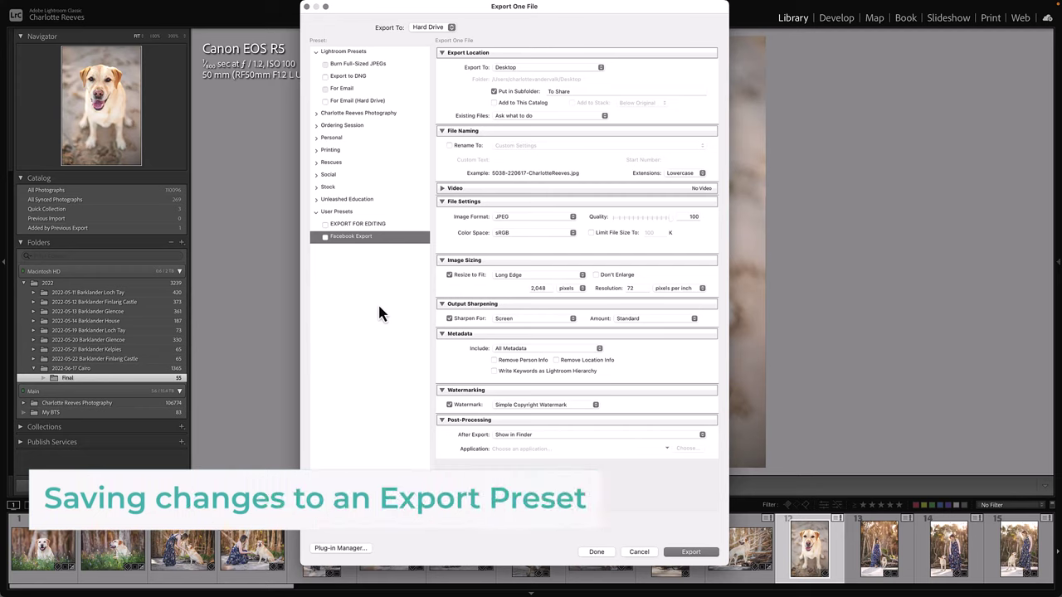
# - Change Export To to the Pictures folder and update Facebook Export with these settings
pyautogui.click(566, 68)
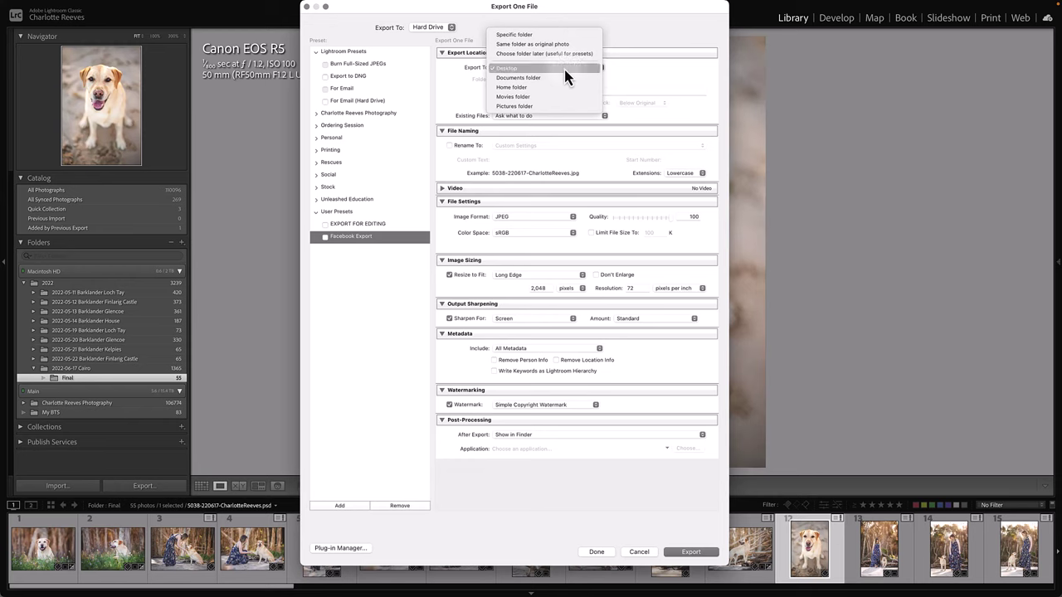
pyautogui.click(576, 106)
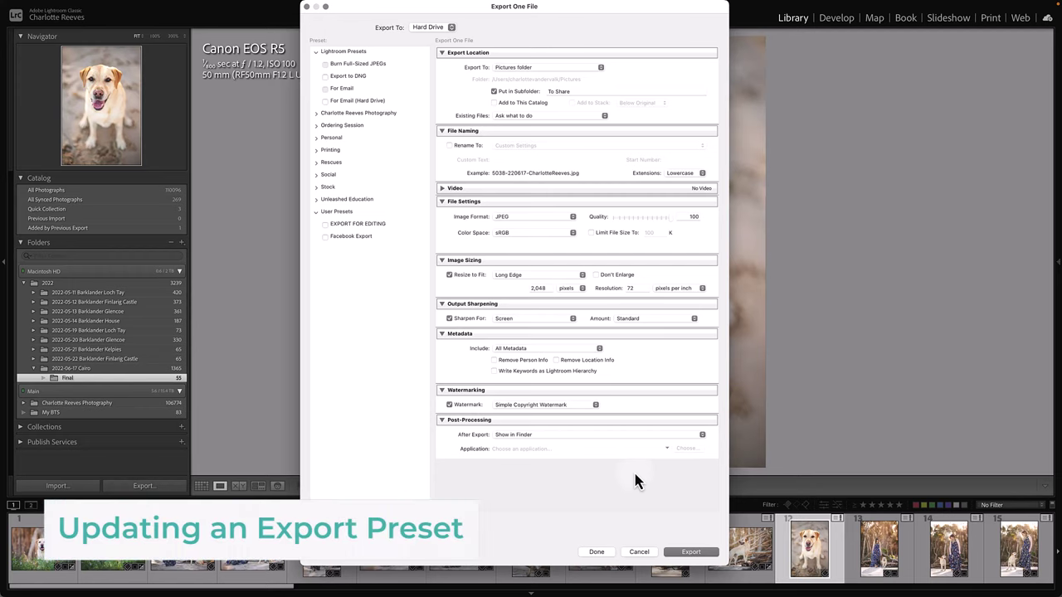
pyautogui.rightClick(373, 241)
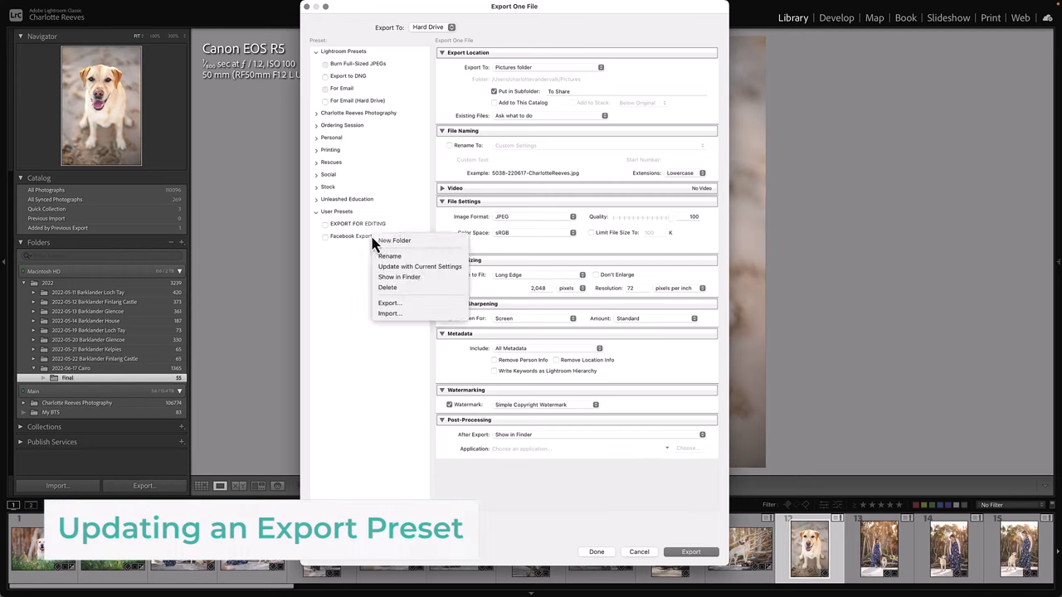
pyautogui.click(425, 267)
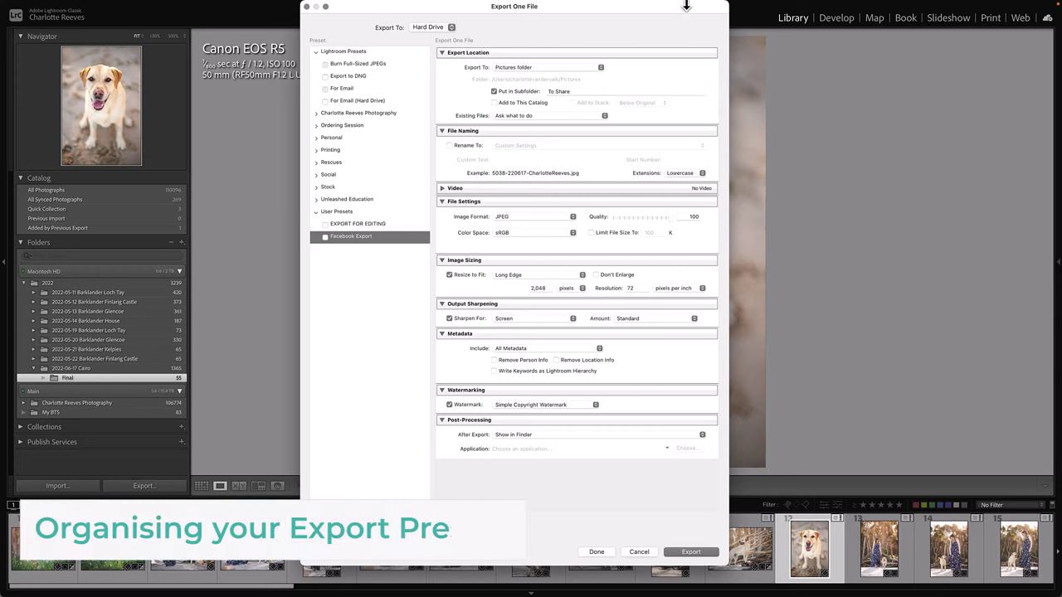
# - Create a preset folder named 'New' under User Presets and move Facebook Export into it
pyautogui.click(315, 51)
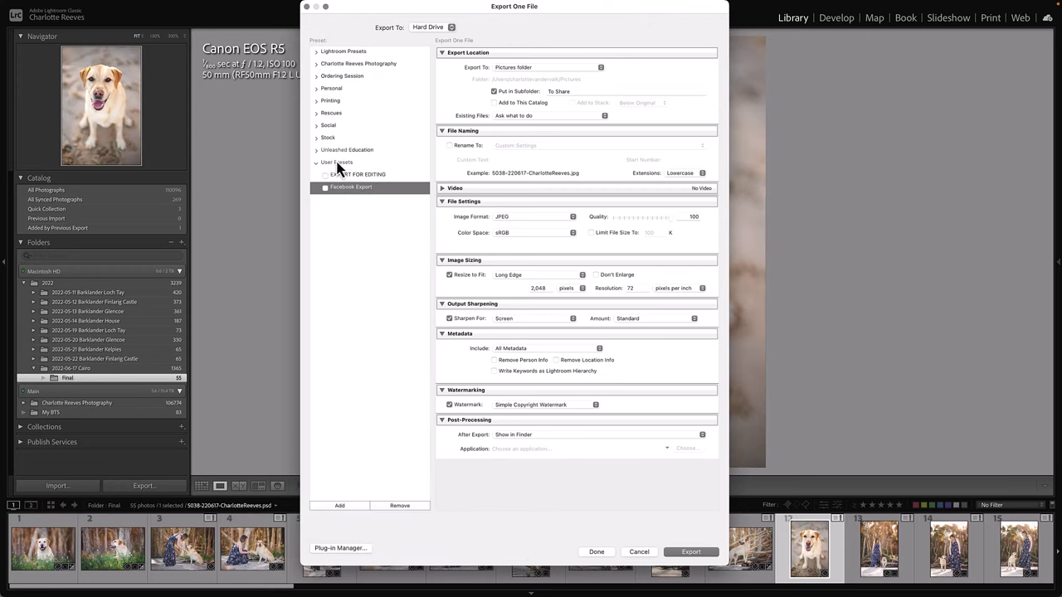
pyautogui.rightClick(332, 162)
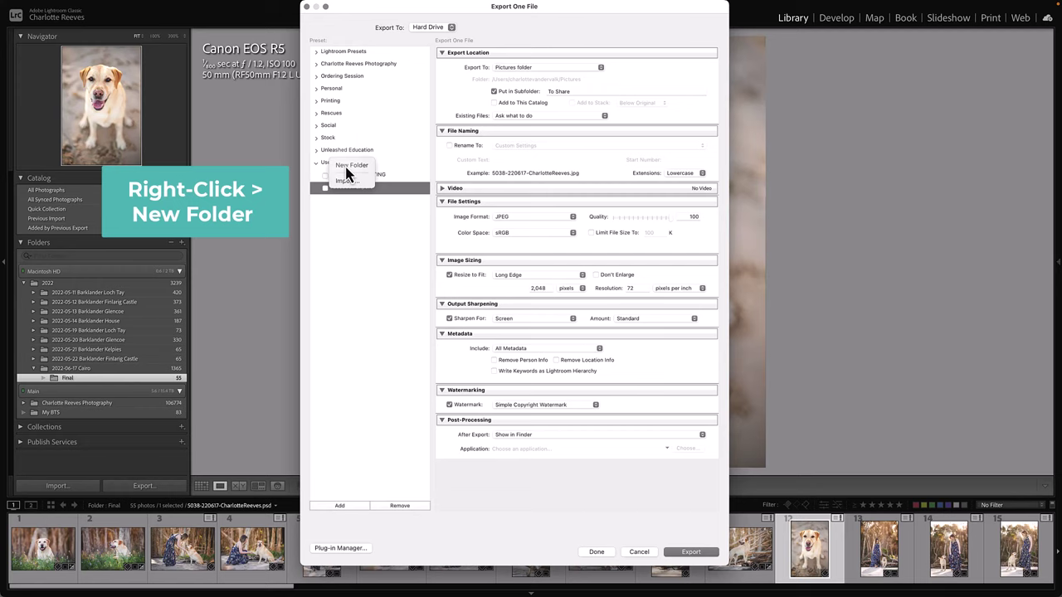
pyautogui.click(355, 166)
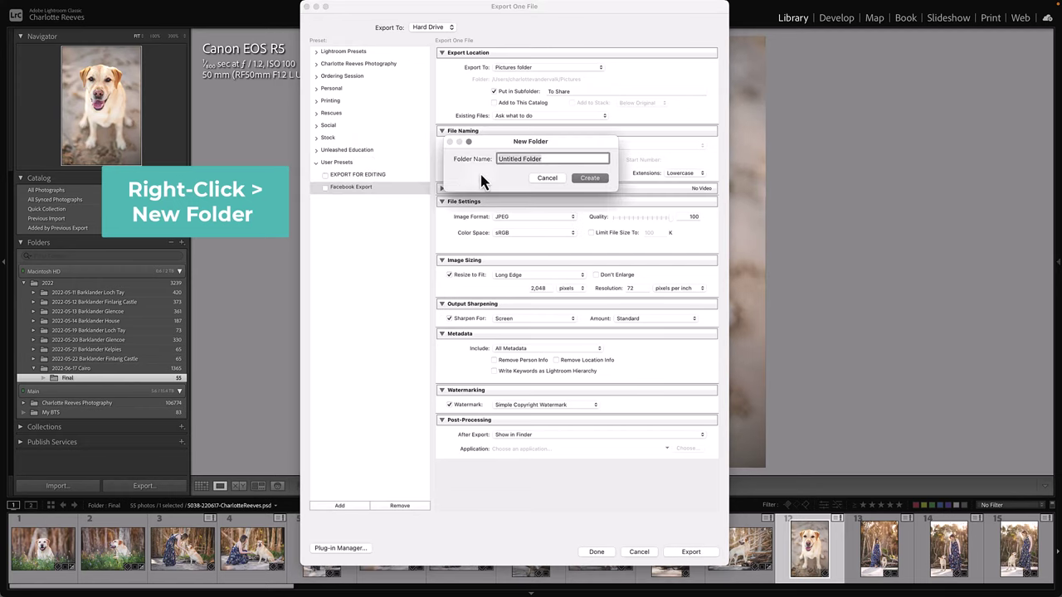
pyautogui.write('New')
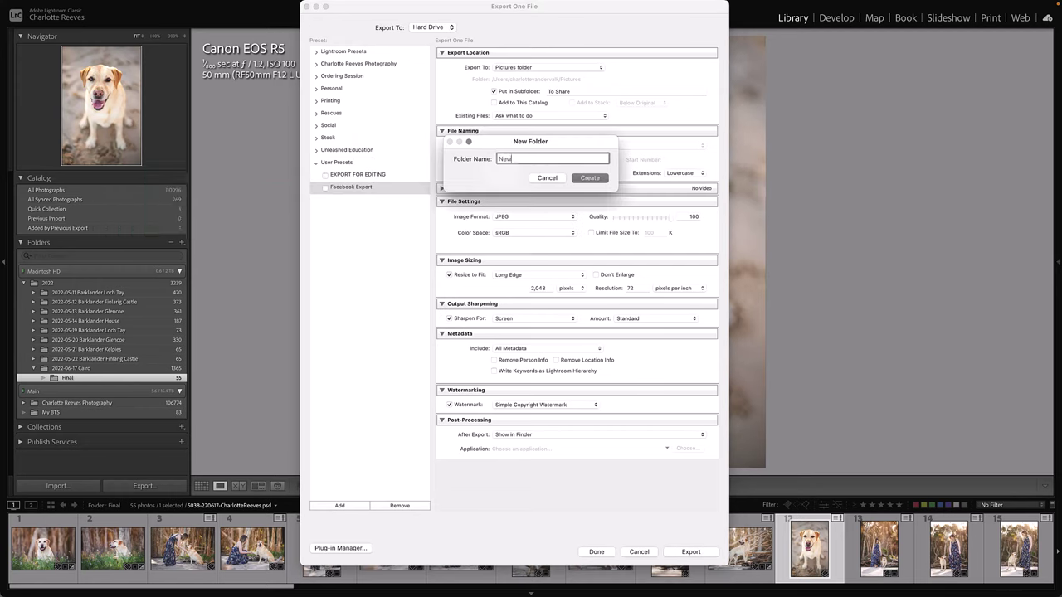
pyautogui.click(590, 179)
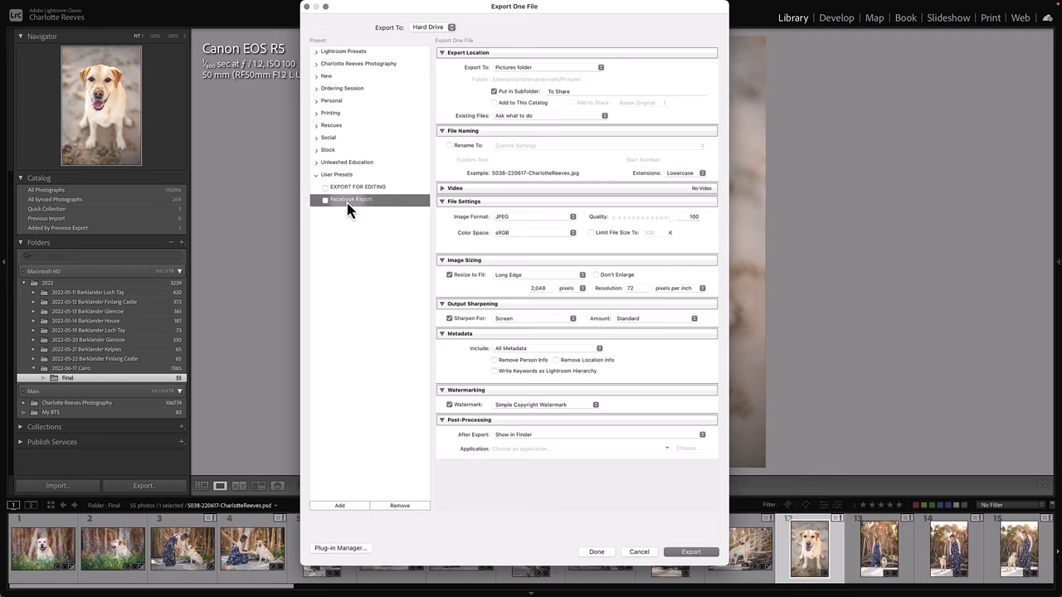
pyautogui.moveTo(346, 204); pyautogui.dragTo(333, 82)
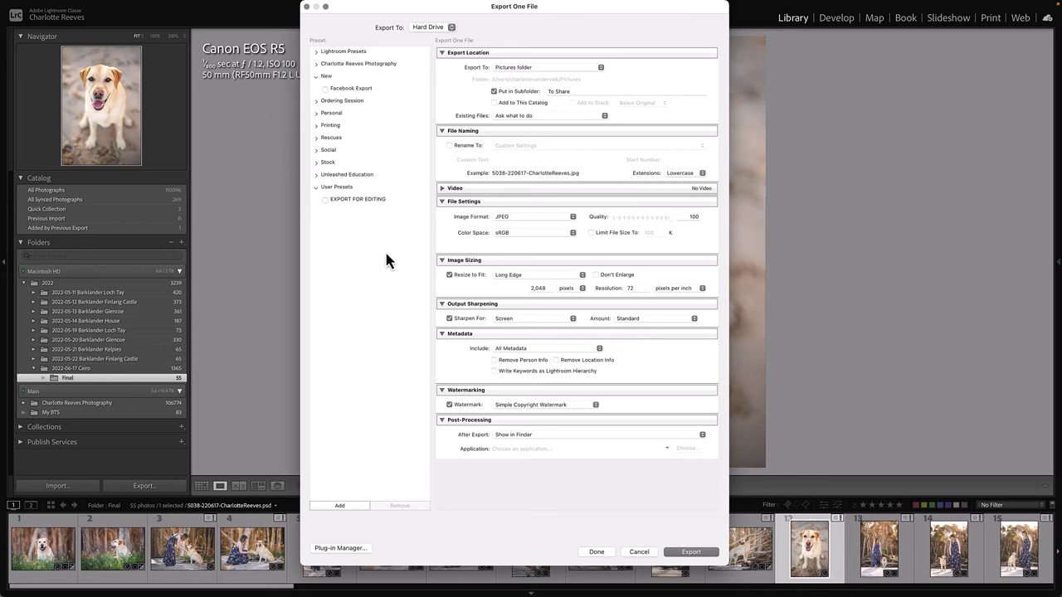
pyautogui.click(357, 199)
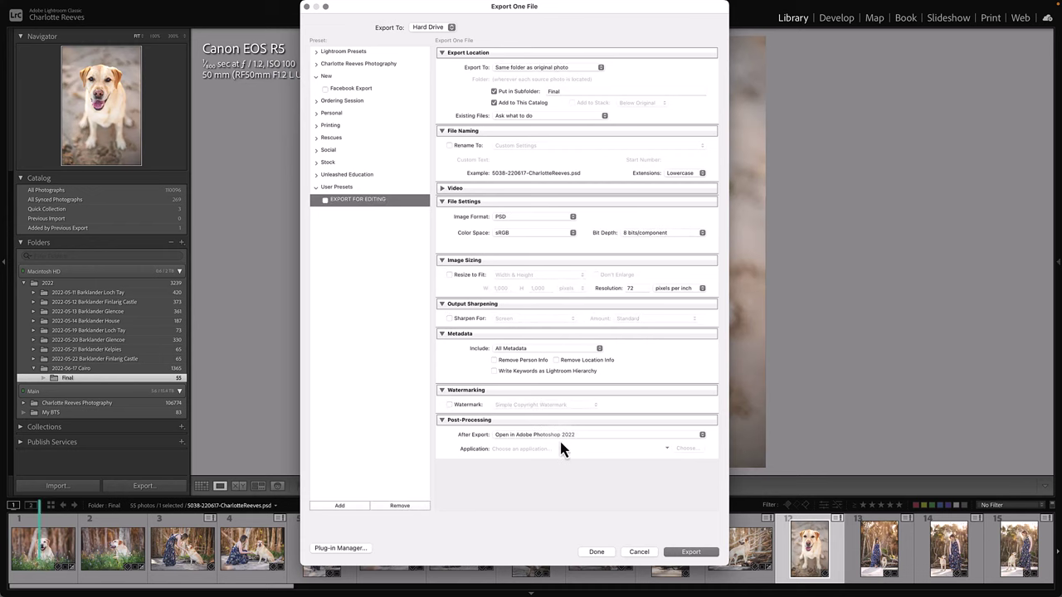
# - Export grid photos 9–12 as JPEGs using the Facebook Export preset from the New folder
pyautogui.click(644, 553)
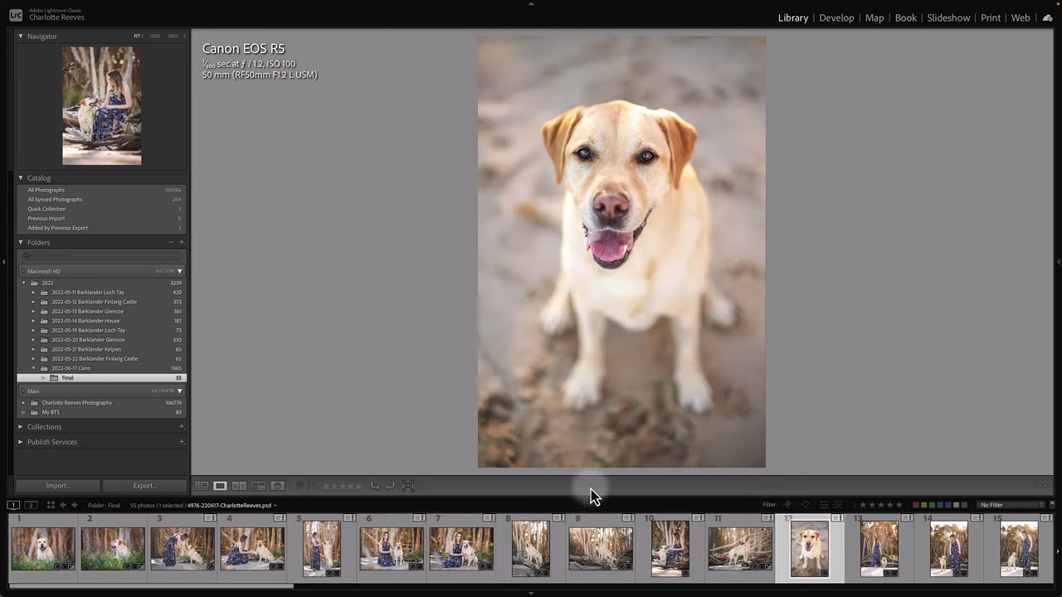
pyautogui.press('g')
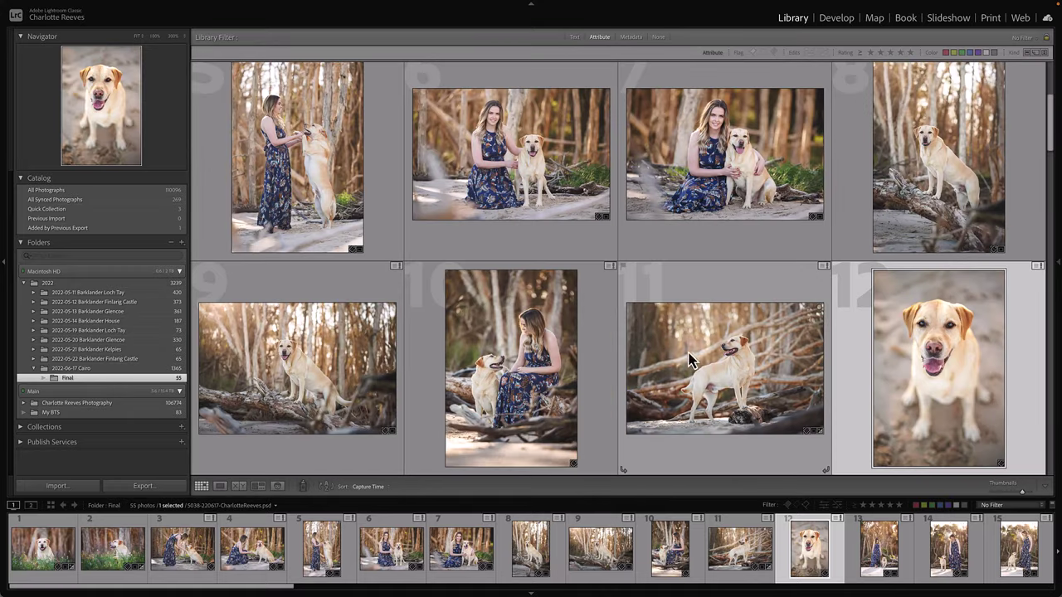
pyautogui.keyDown('shift'); pyautogui.click(332, 365); pyautogui.keyUp('shift')
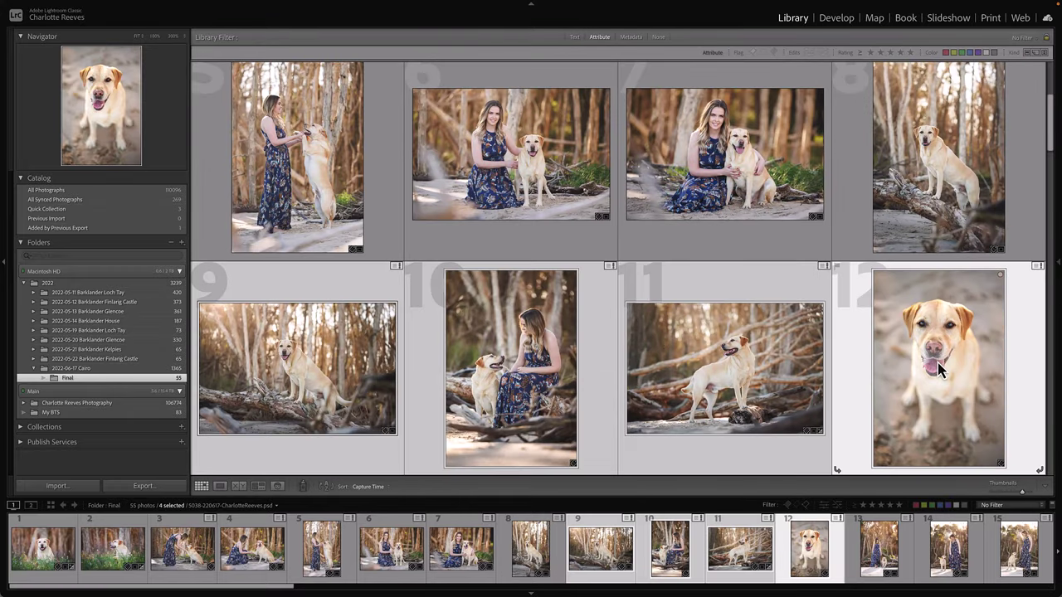
pyautogui.press('super+shift+e')
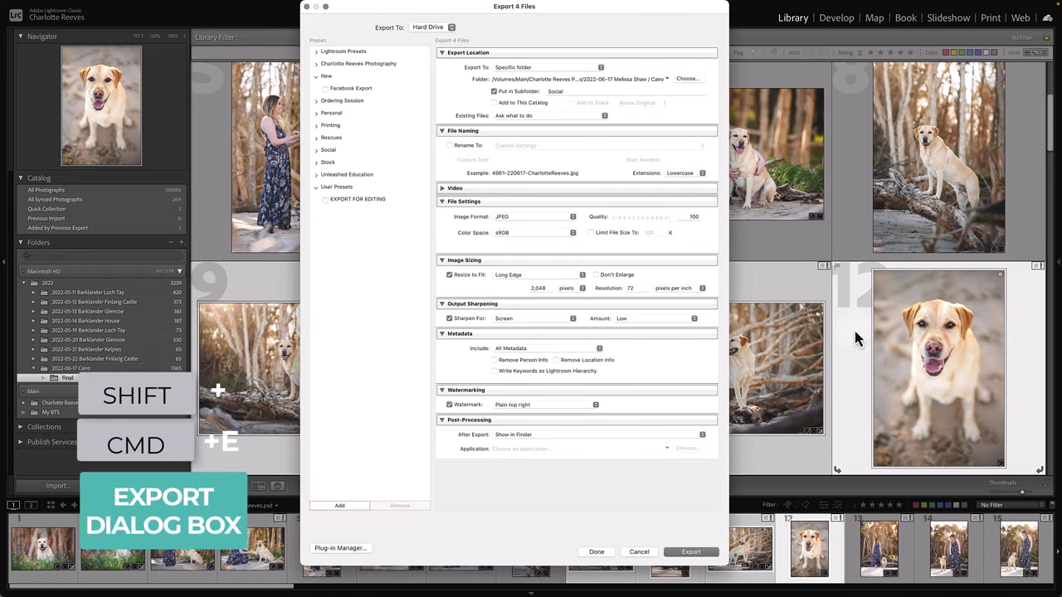
pyautogui.click(360, 91)
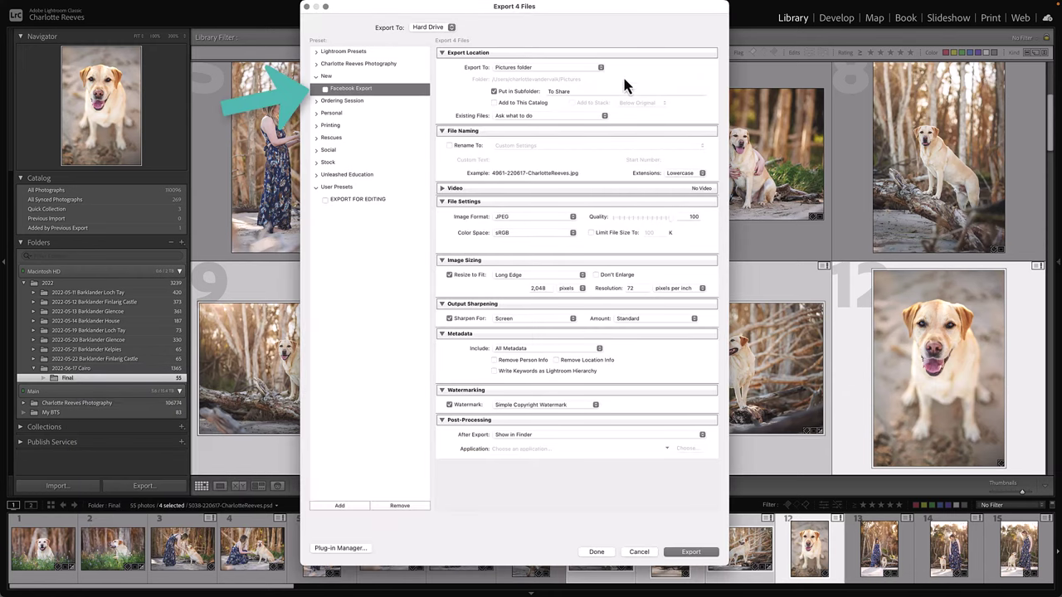
pyautogui.click(699, 553)
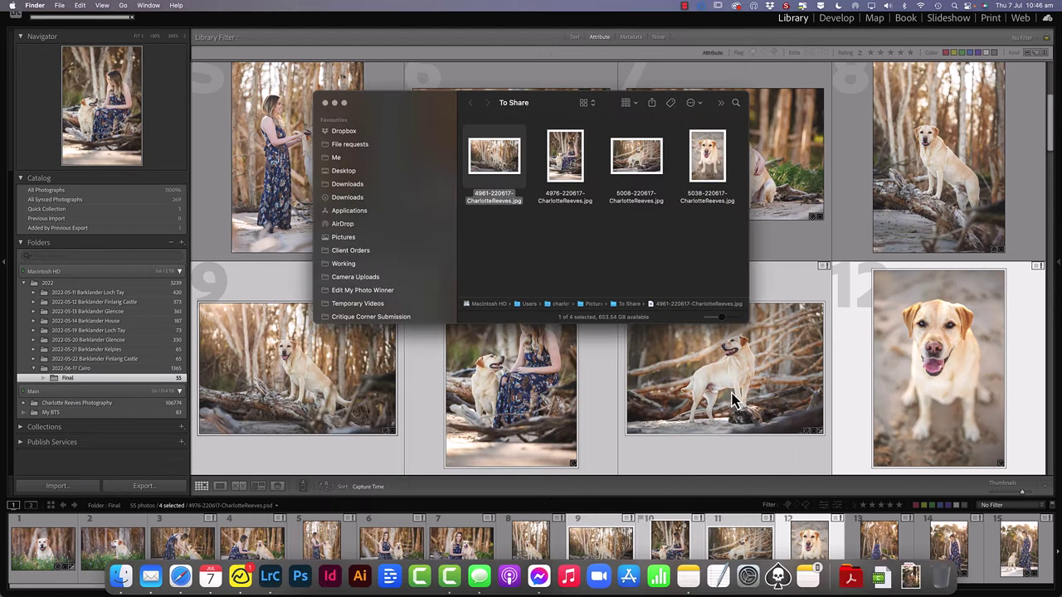
# - Zoom the To Share Finder window and deselect the file to show the four JPEGs
pyautogui.doubleClick(558, 103)
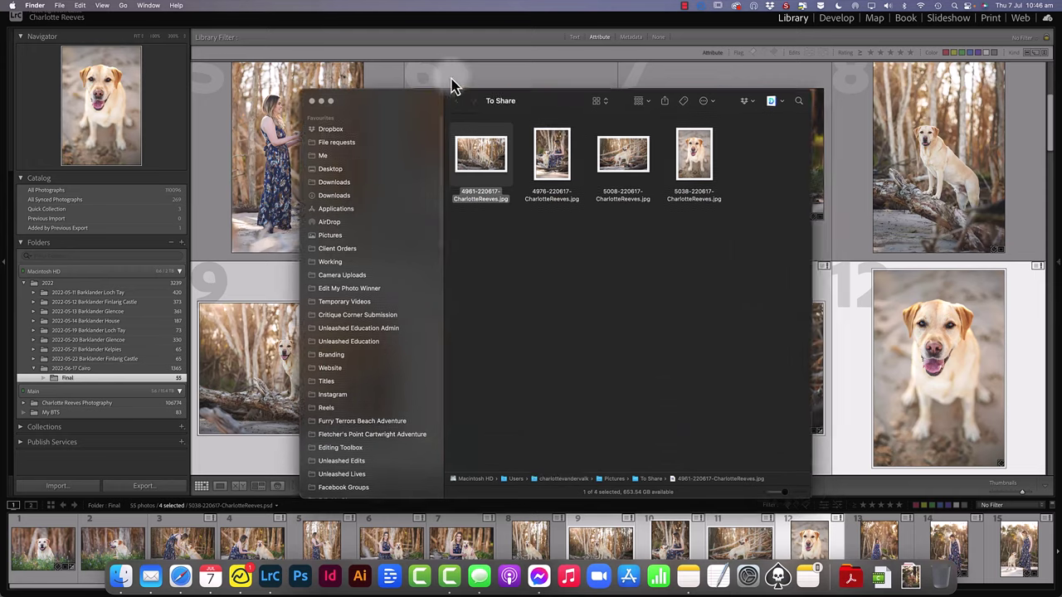
pyautogui.click(463, 236)
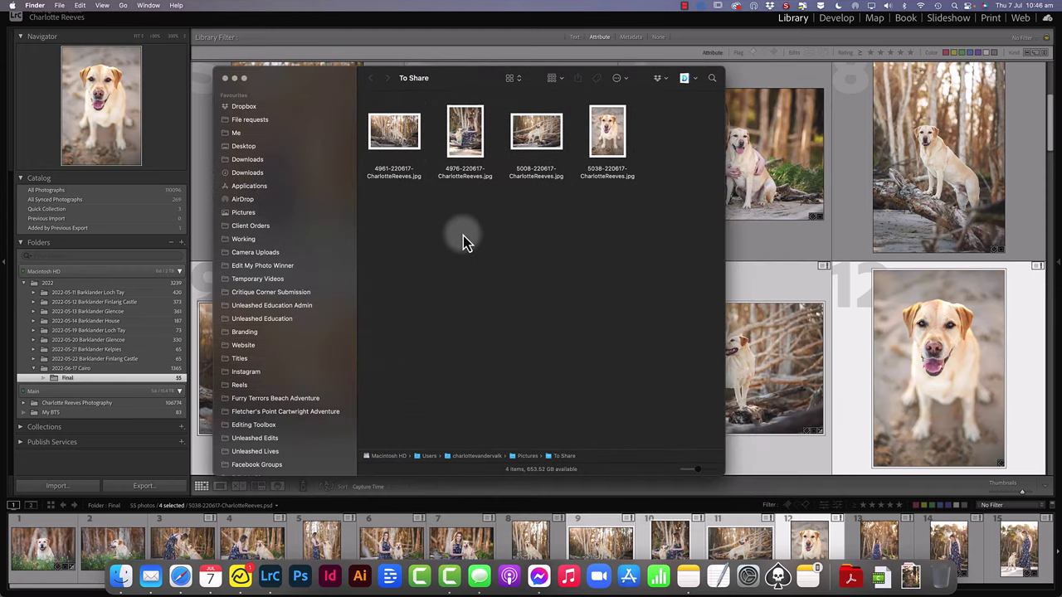